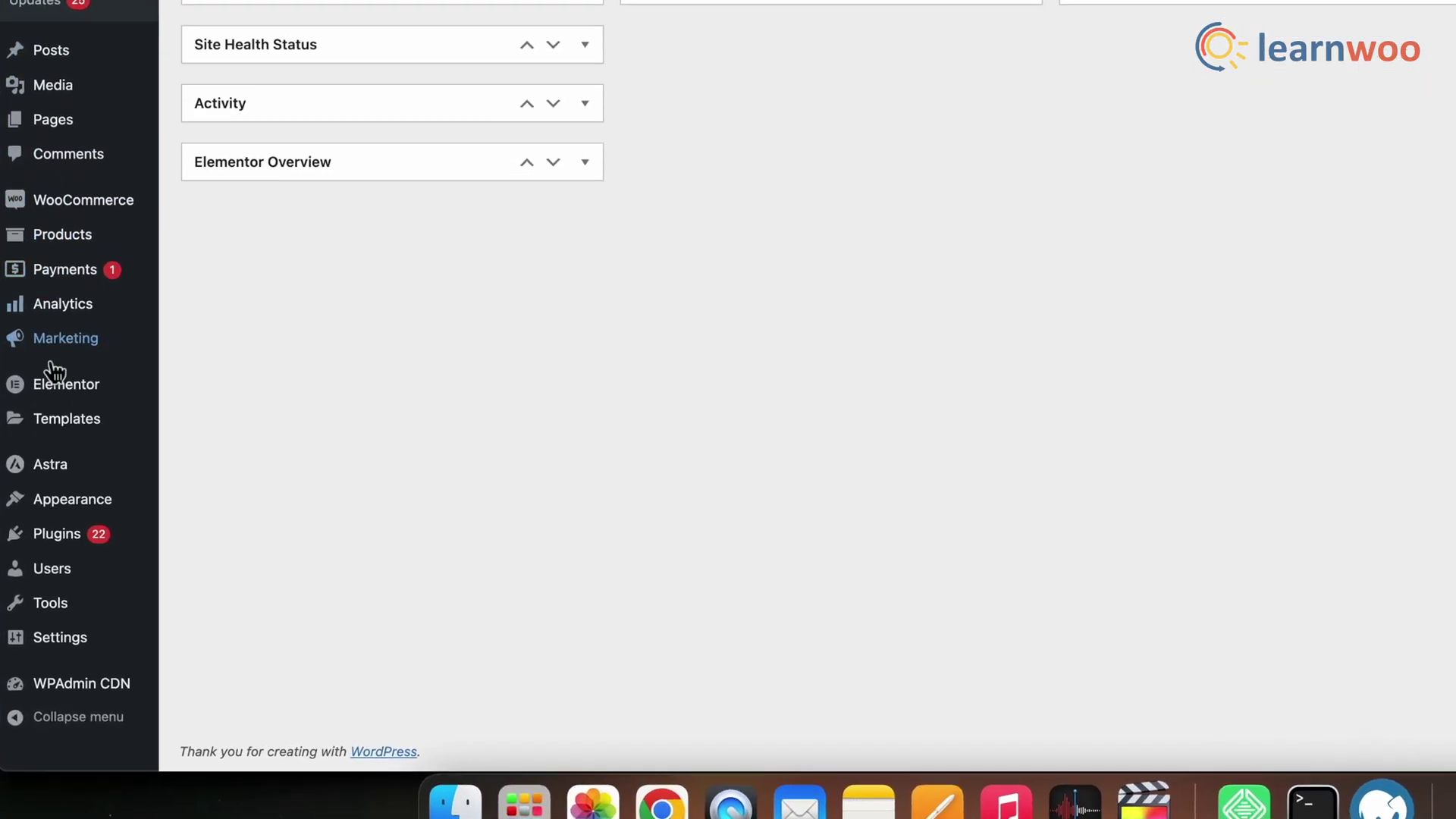
Open the Astra Customizer and go to its WooCommerce > Product Images settings.
mouse_move(69, 503)
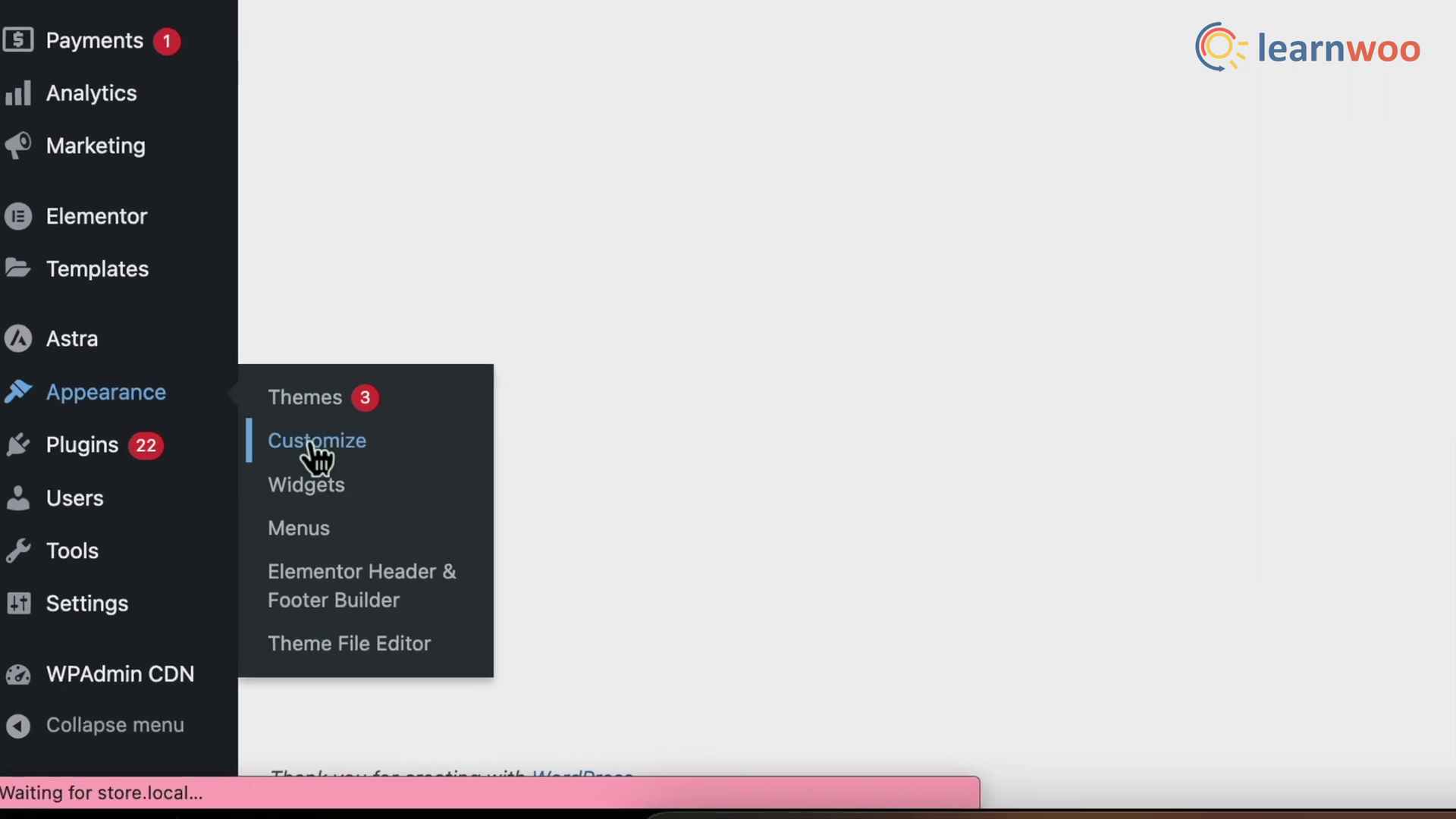
click(310, 449)
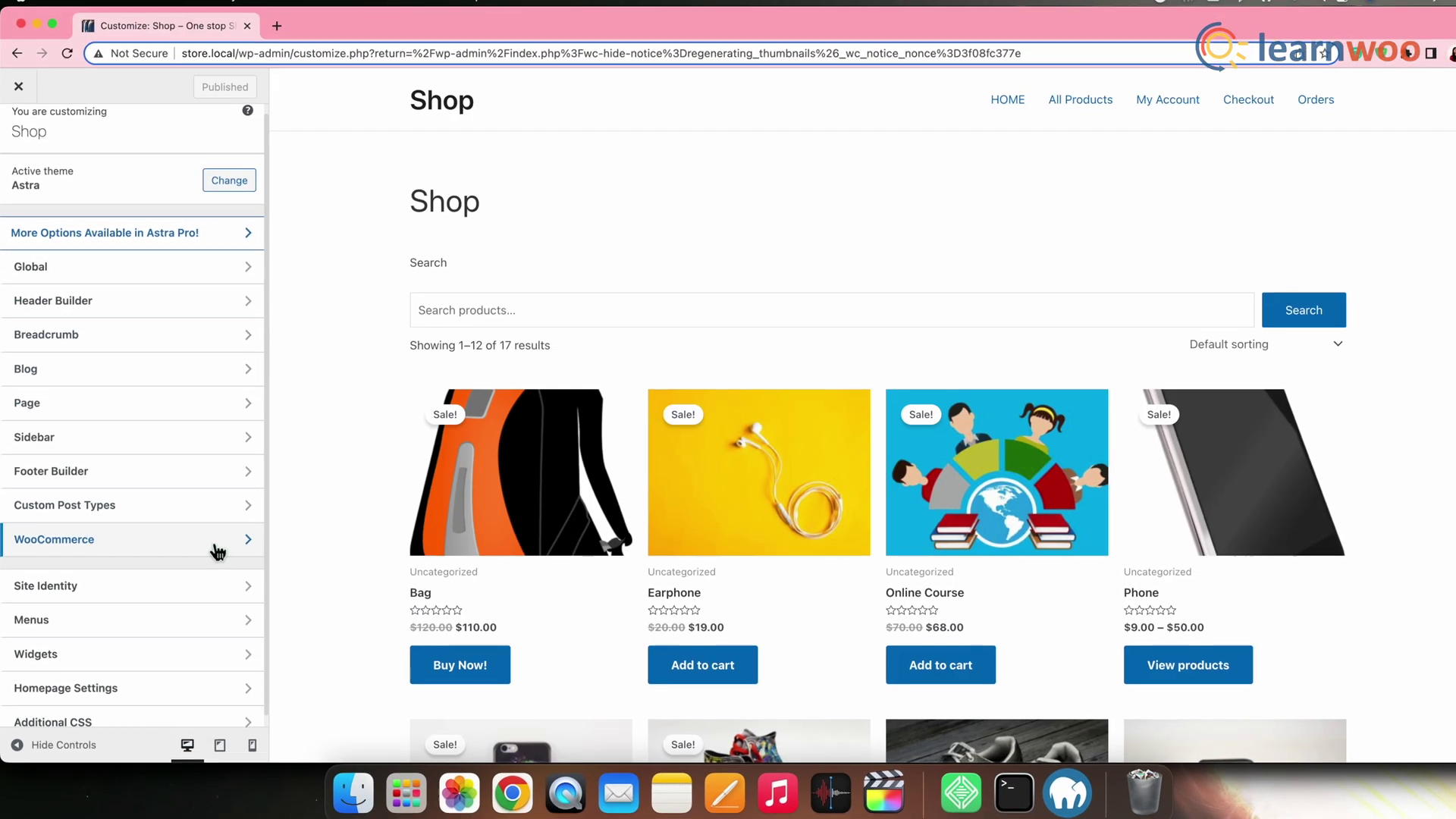
click(206, 549)
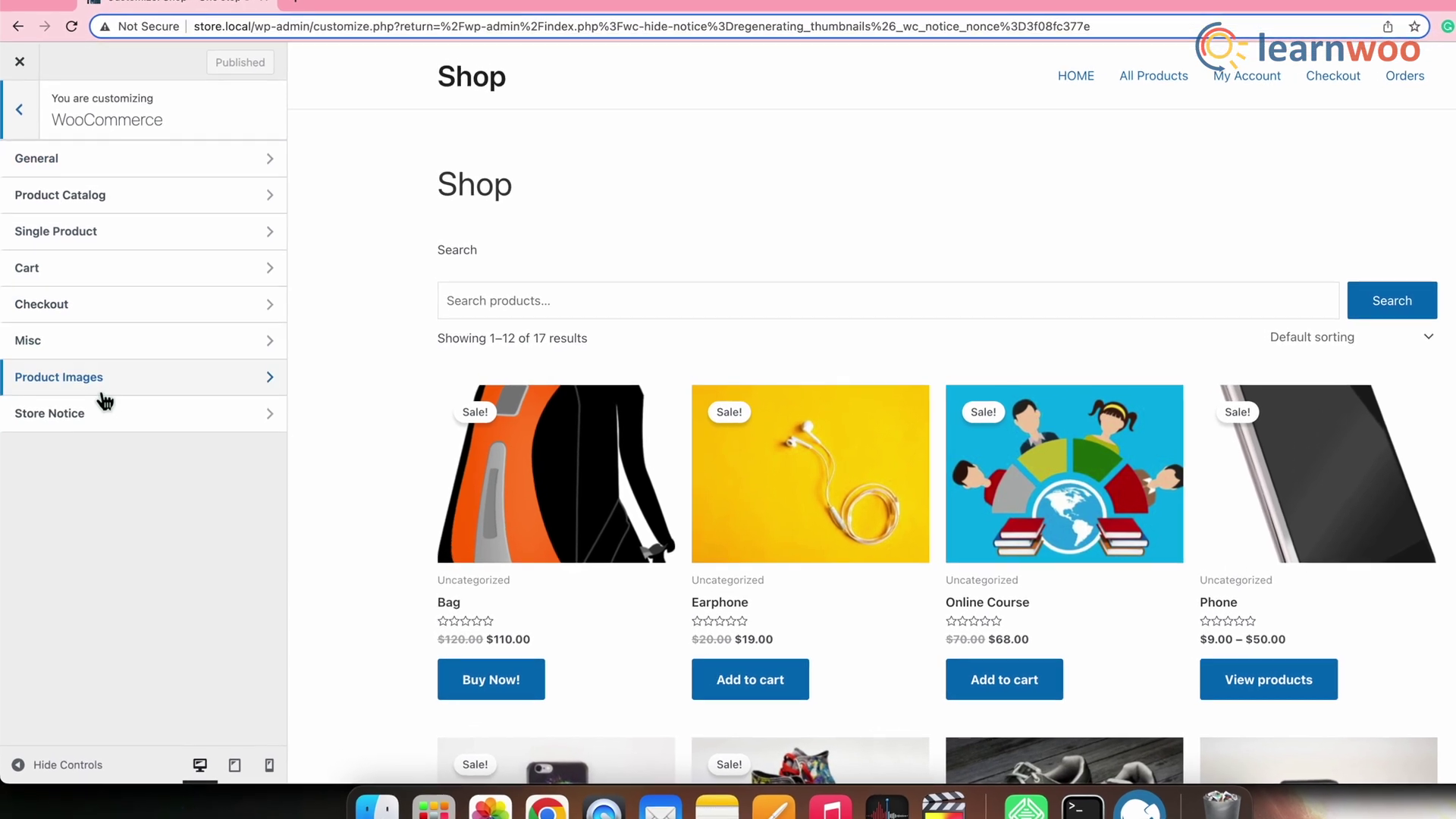
click(101, 381)
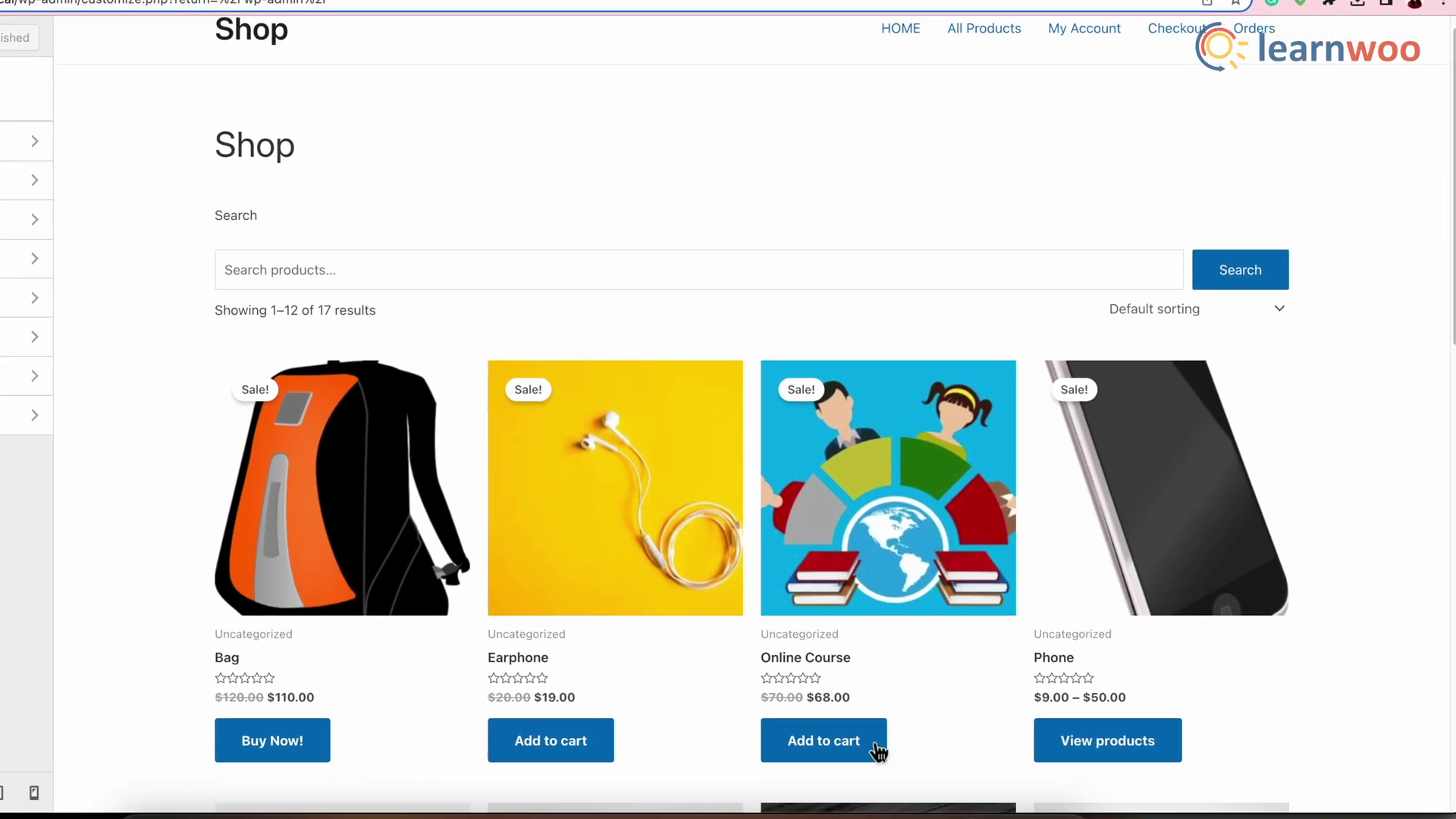
Keep the main image width at 600 and set thumbnail width to 300 with 1:1 cropping.
scroll(872, 740, down, 5)
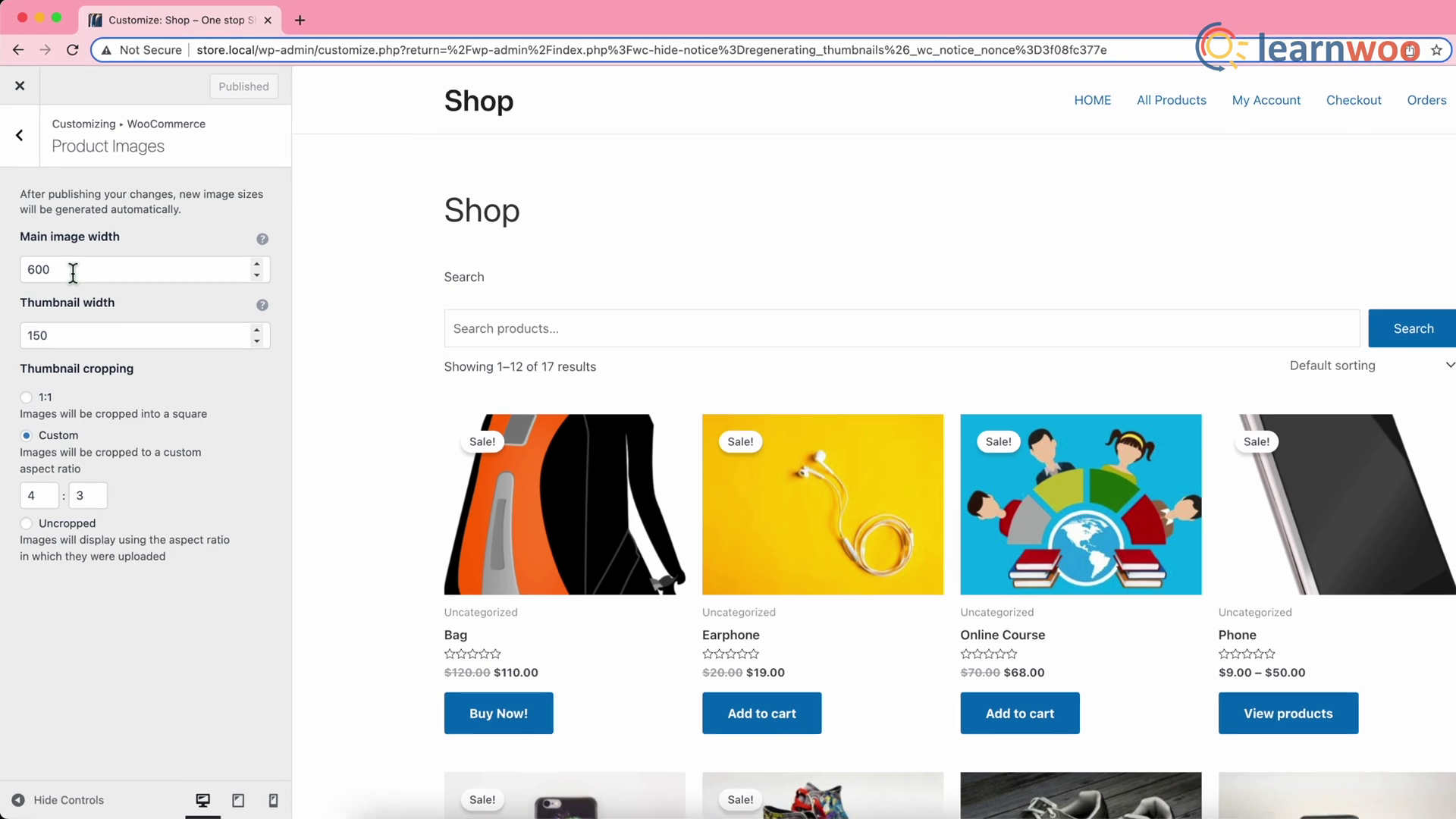
double_click(73, 271)
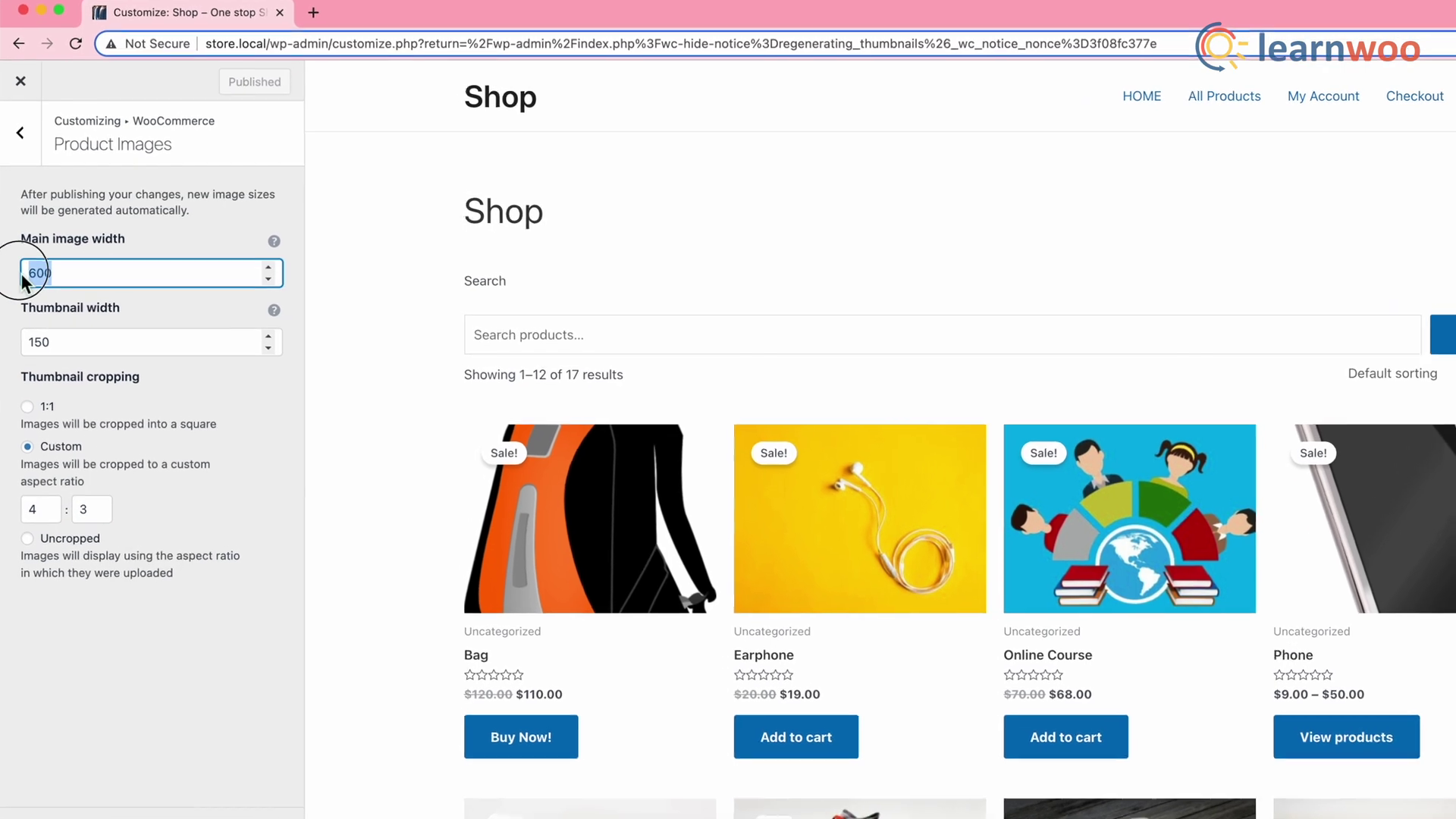
key(Tab)
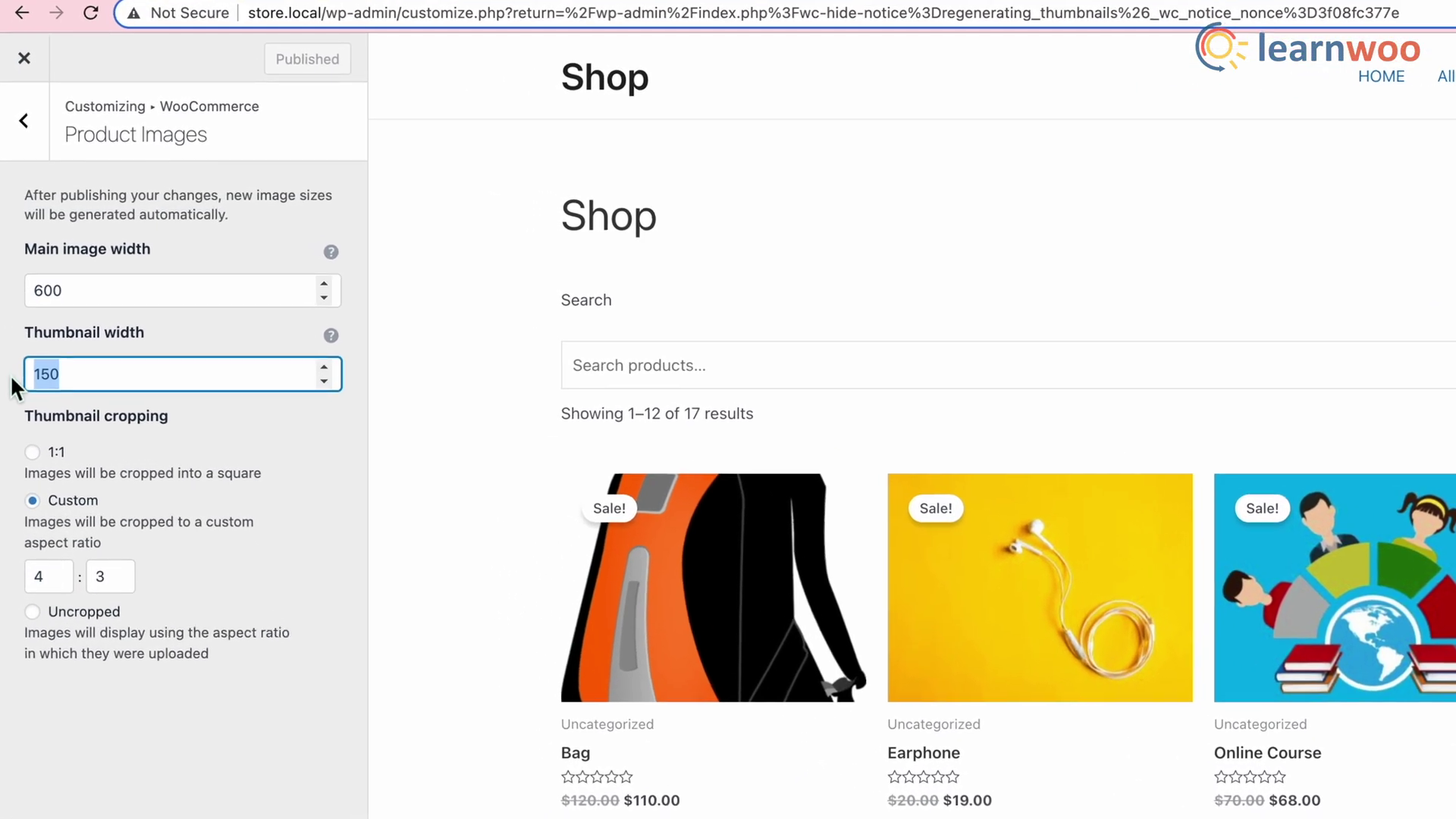
text(300)
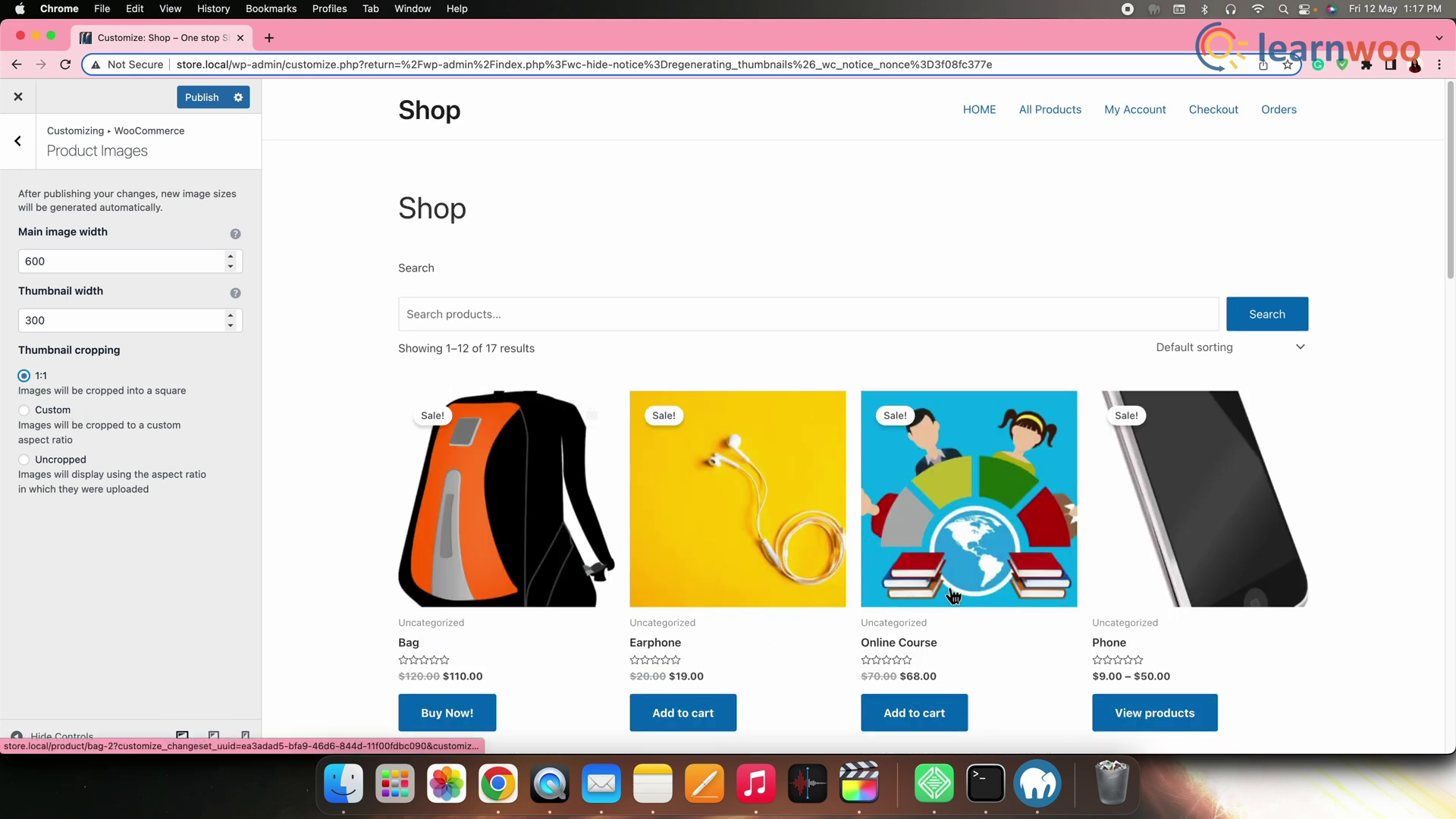
Switch thumbnail cropping to Custom and try ratios 4:2 and then 4:6.
click(24, 411)
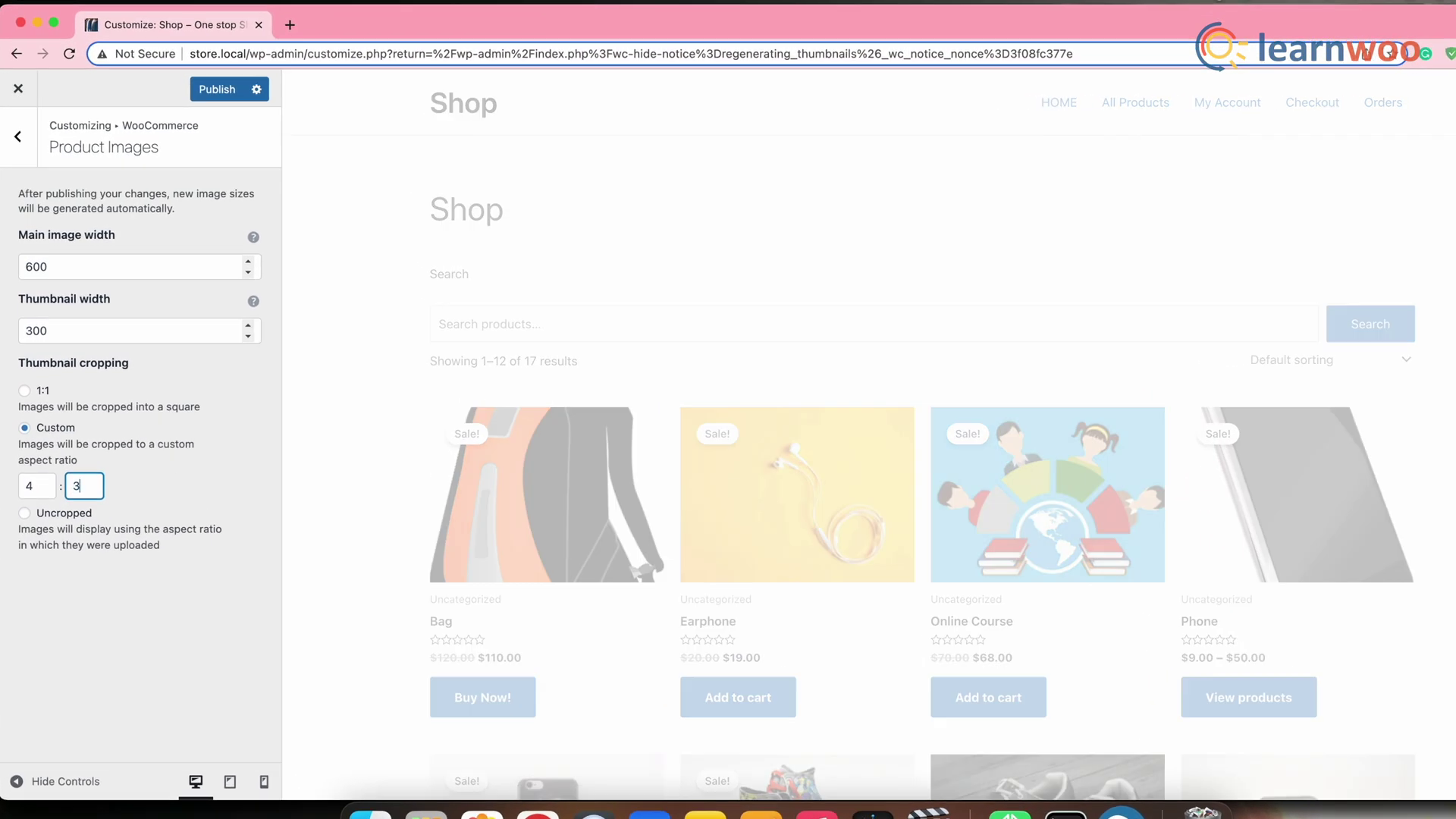
key(BackSpace)
text(2)
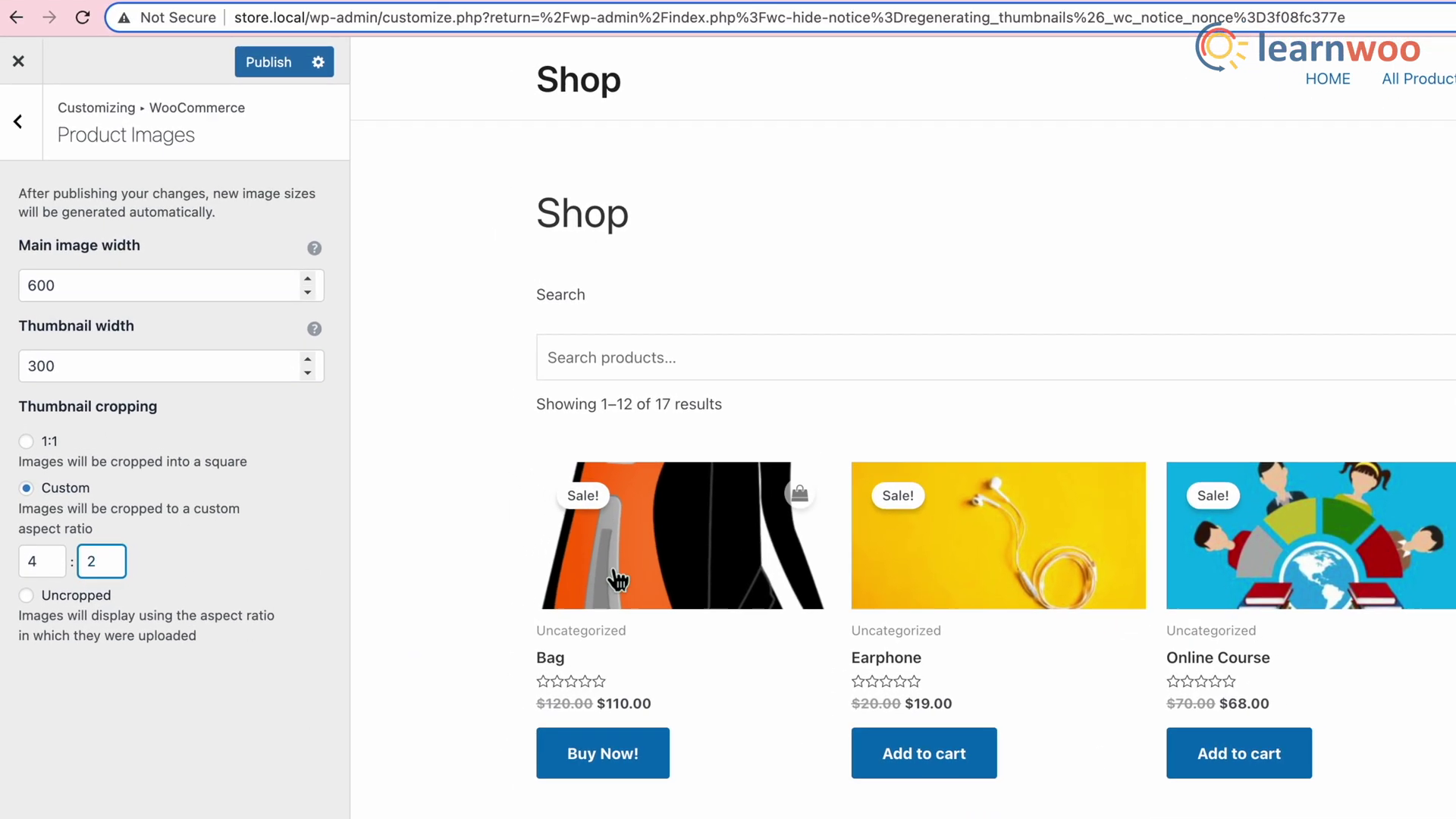
key(BackSpace)
text(6)
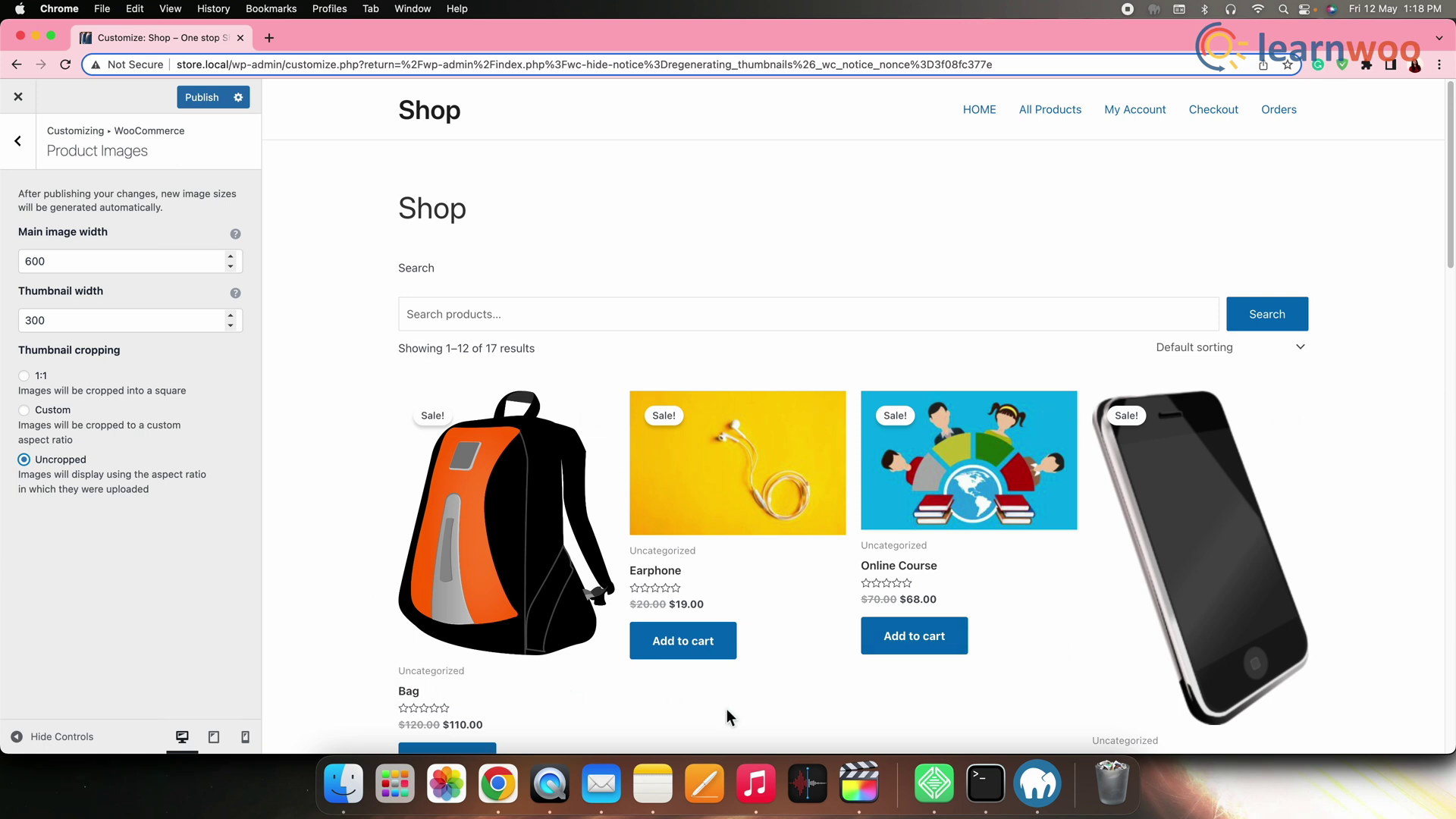
scroll(1176, 669, down, 5)
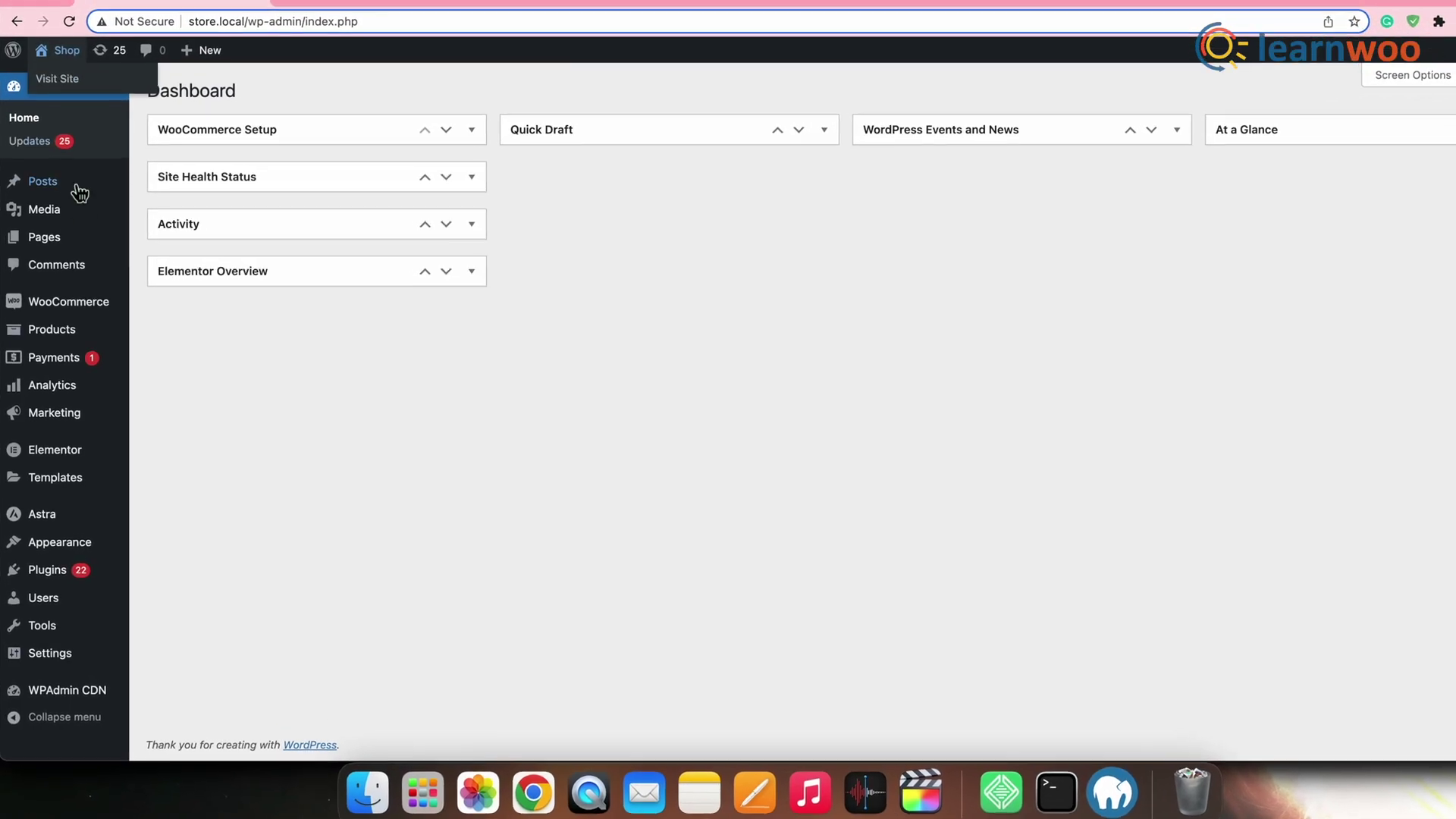
Open Astra's Theme Functions (functions.php) in the Theme File Editor.
mouse_move(79, 535)
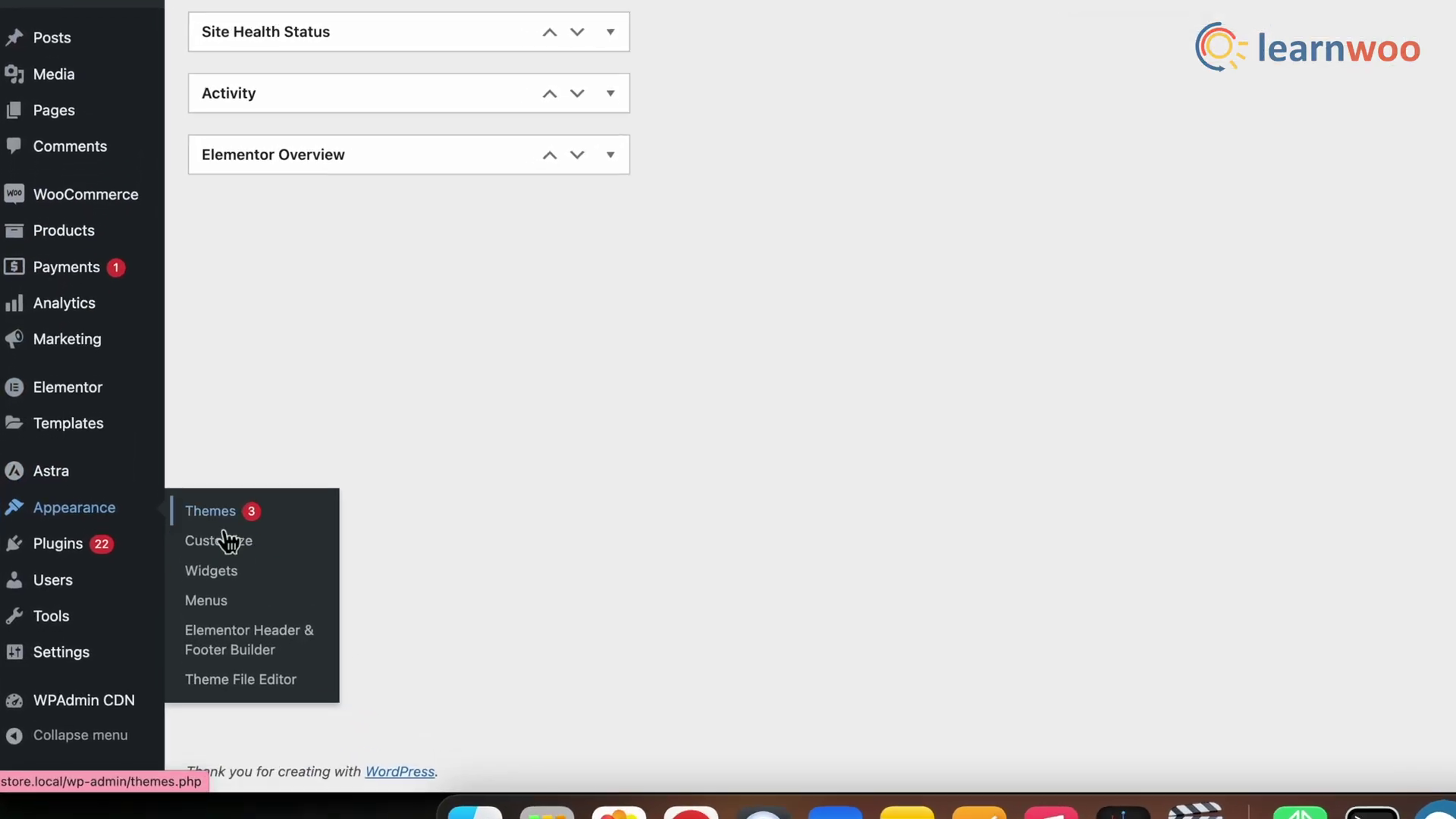
click(260, 682)
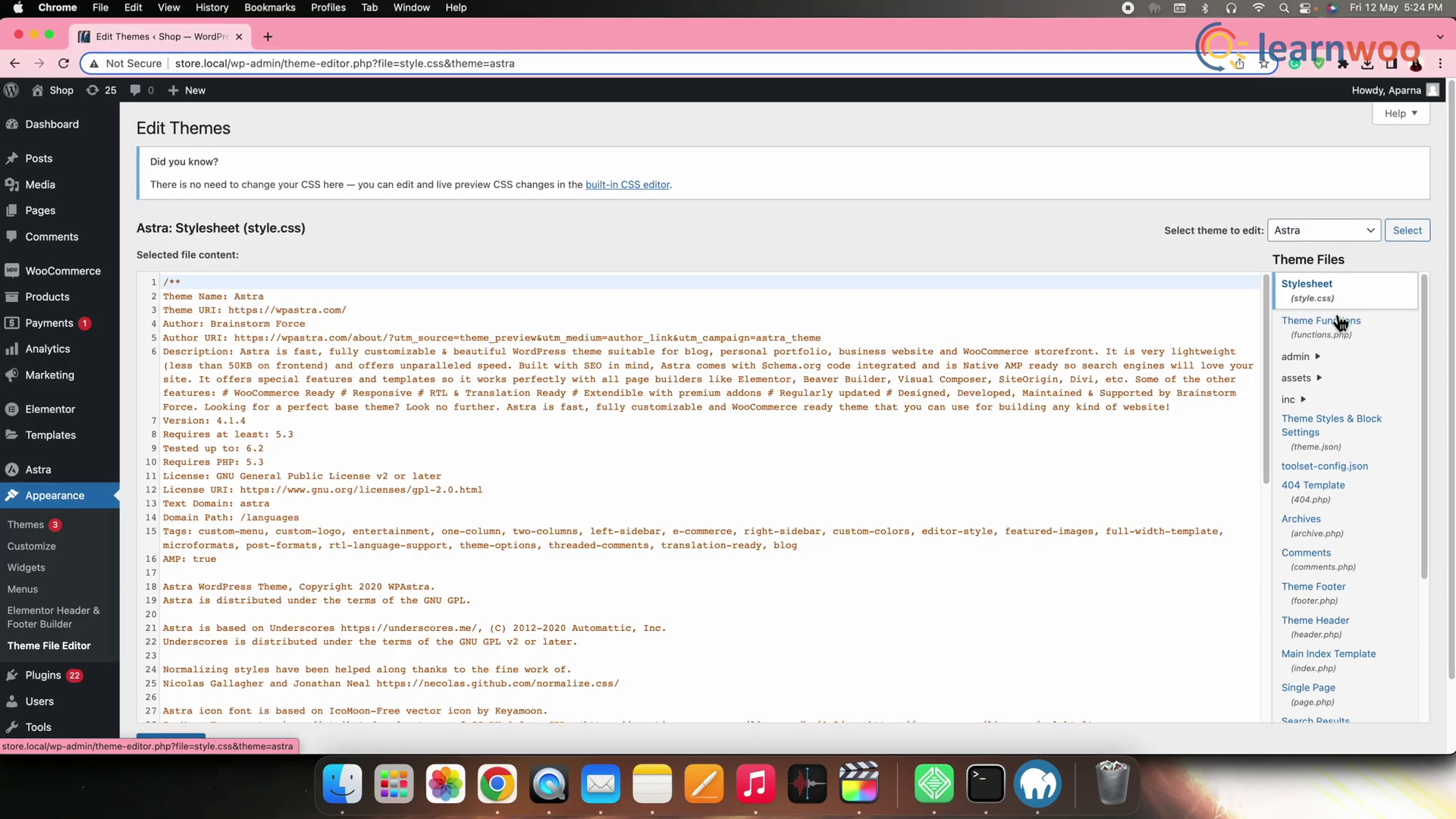
click(1340, 325)
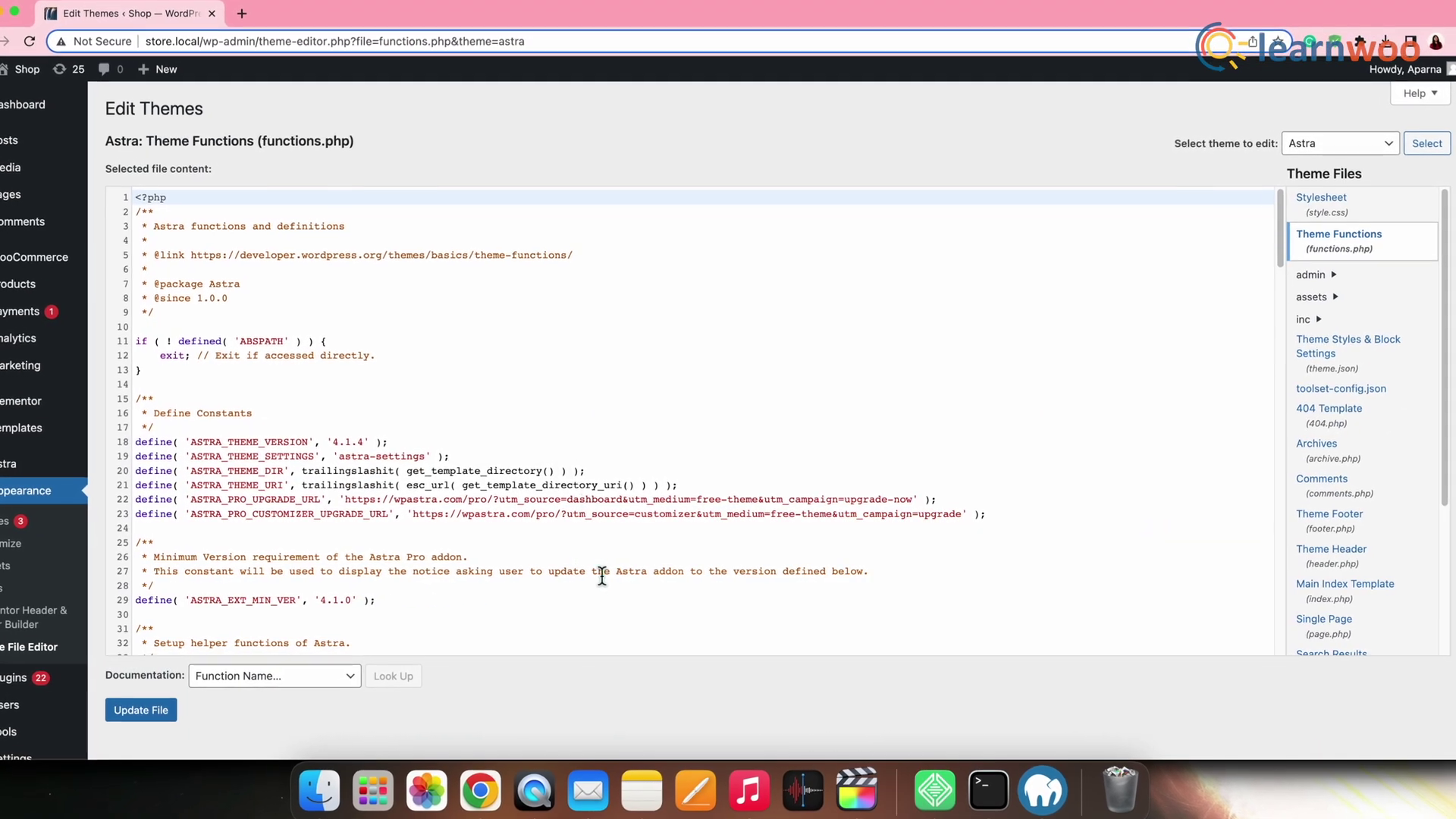
Paste the thumbnail-dimensions function and add_filter line at line 184, then update functions.php.
scroll(592, 531, down, 20)
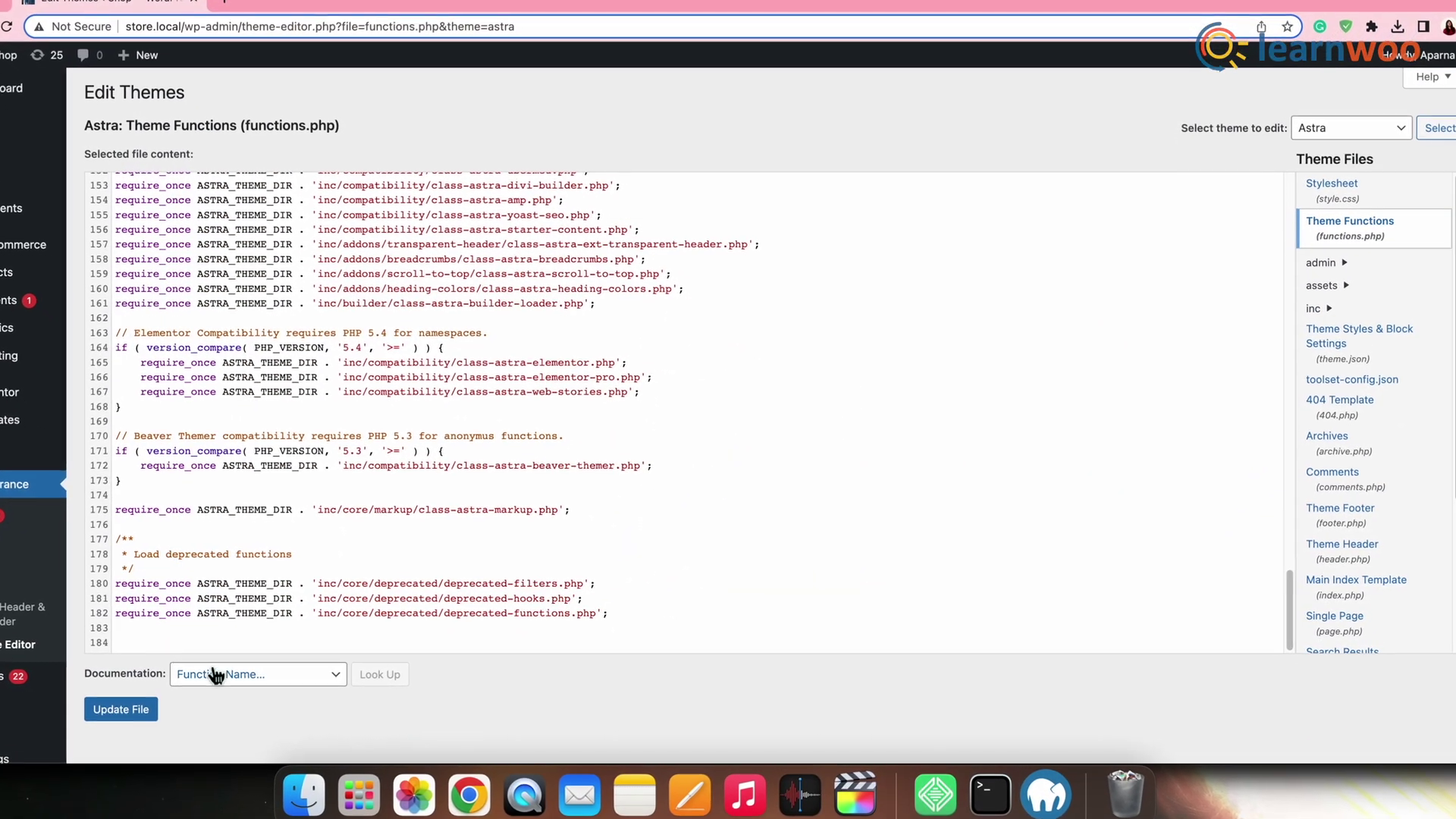
click(455, 642)
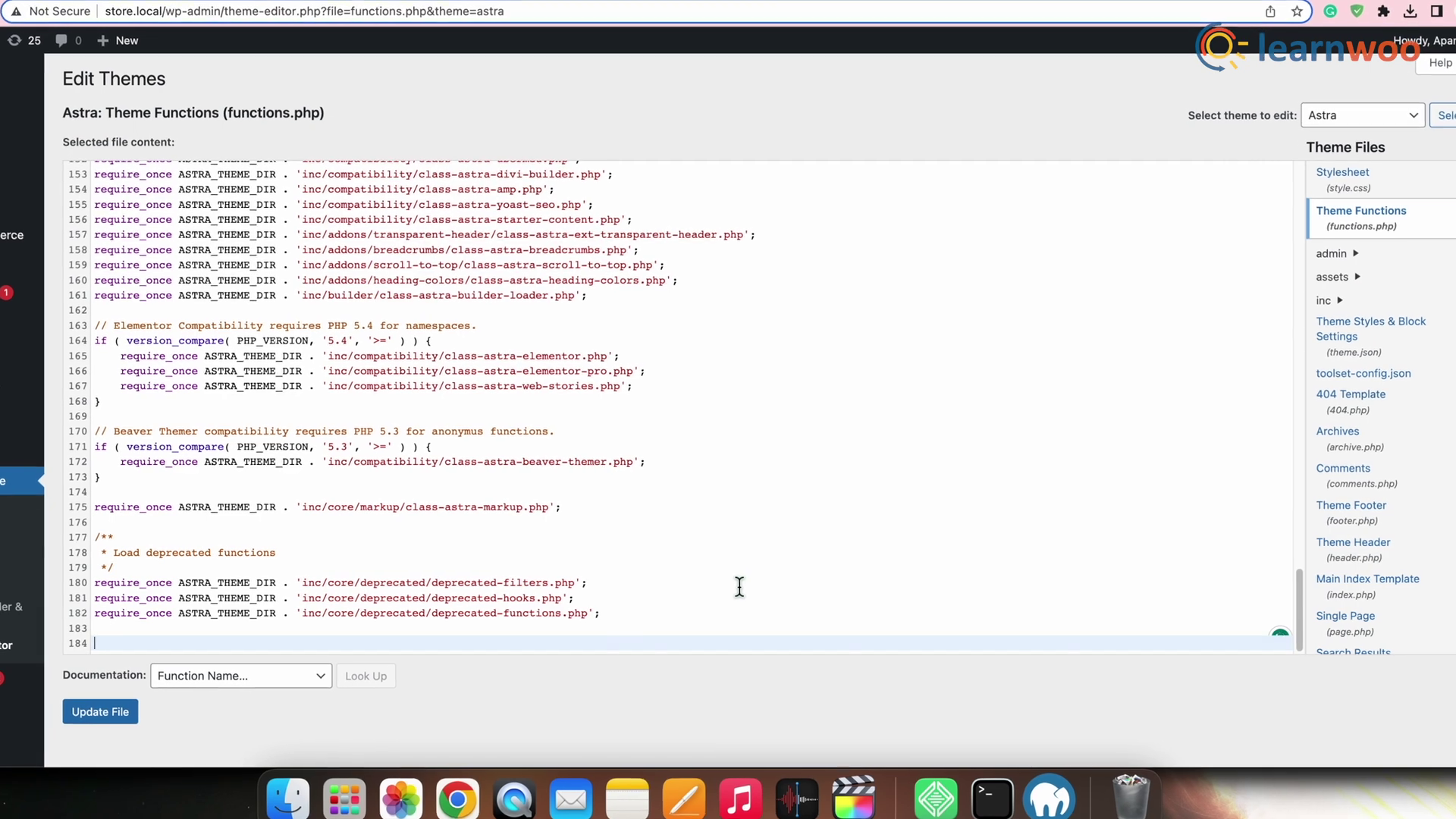
text(function change_woocommerce_thumbnail_dimensions($size) {     // Modify the thumbnail dimensions     $size['width'] = 300;     $size['height'] = 300;     $size['crop'] = 1; // Enable hard crop      return $size; }  add_filter('woocommerce_get_image_size_thumbnail', 'change_woocommerce_thumbnail_dimensions');)
click(114, 716)
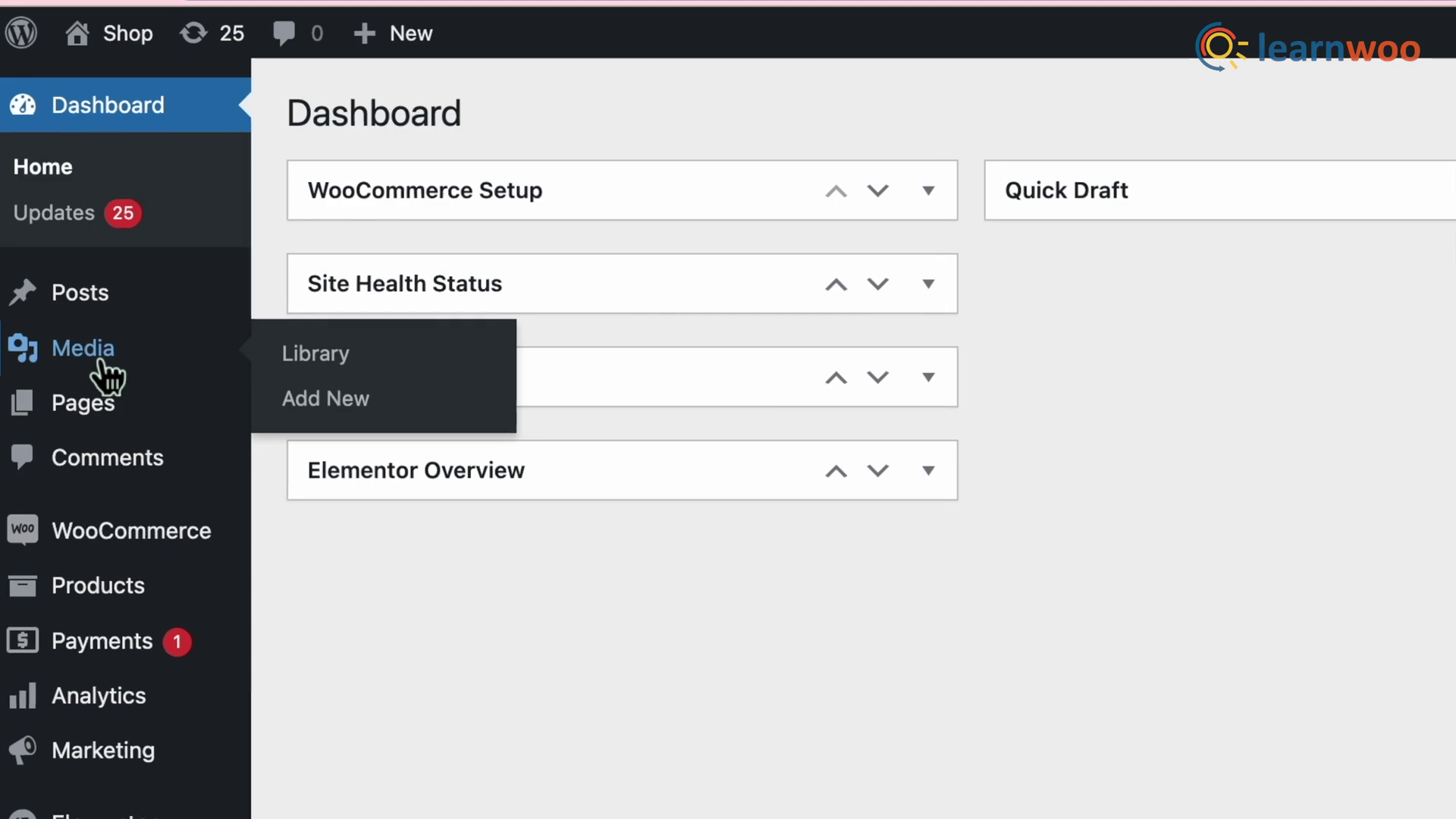
Open the yellow earbuds image in the Media Library's Edit Image view, then return to the Shop page.
click(79, 317)
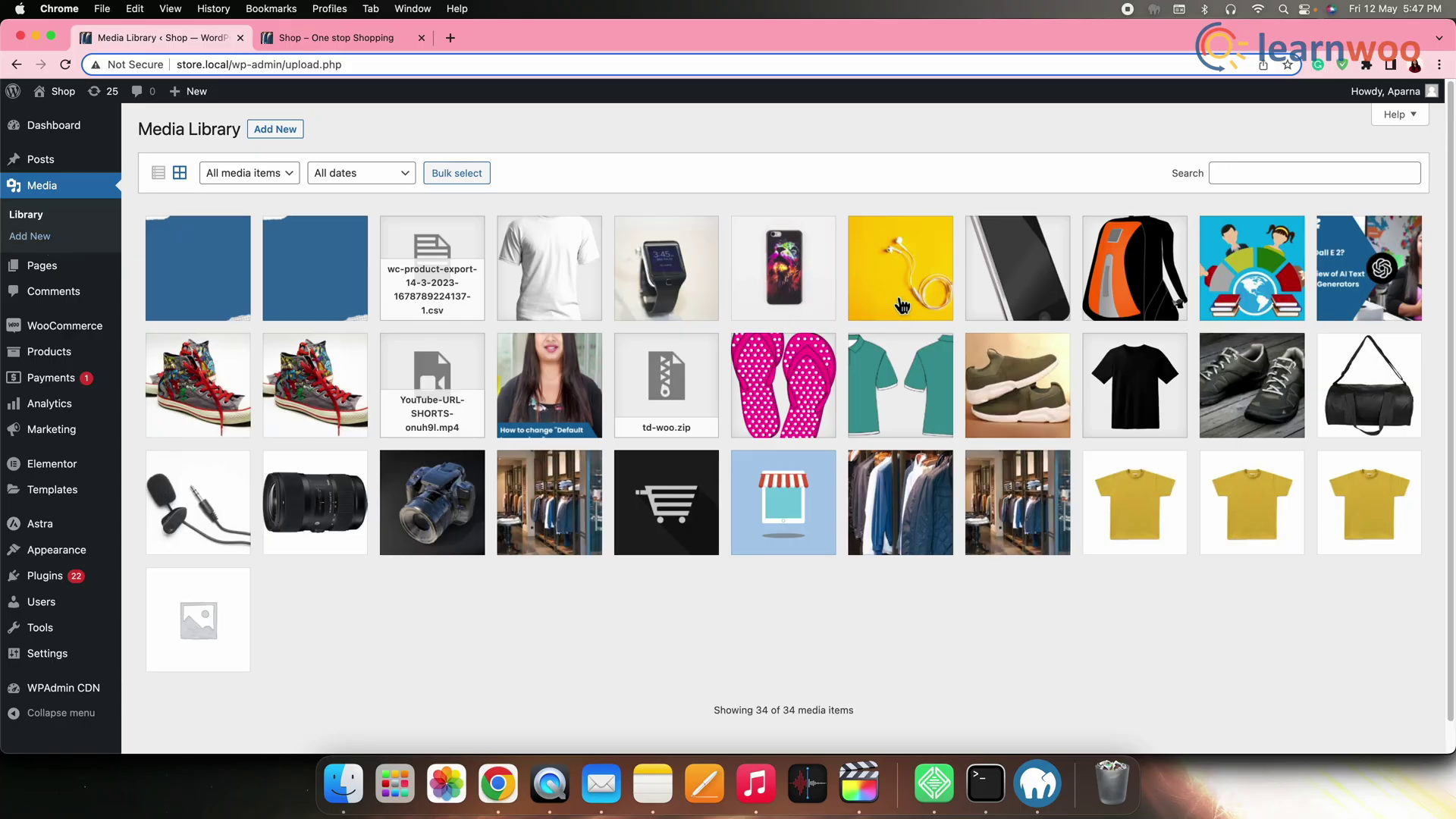
click(902, 305)
click(481, 711)
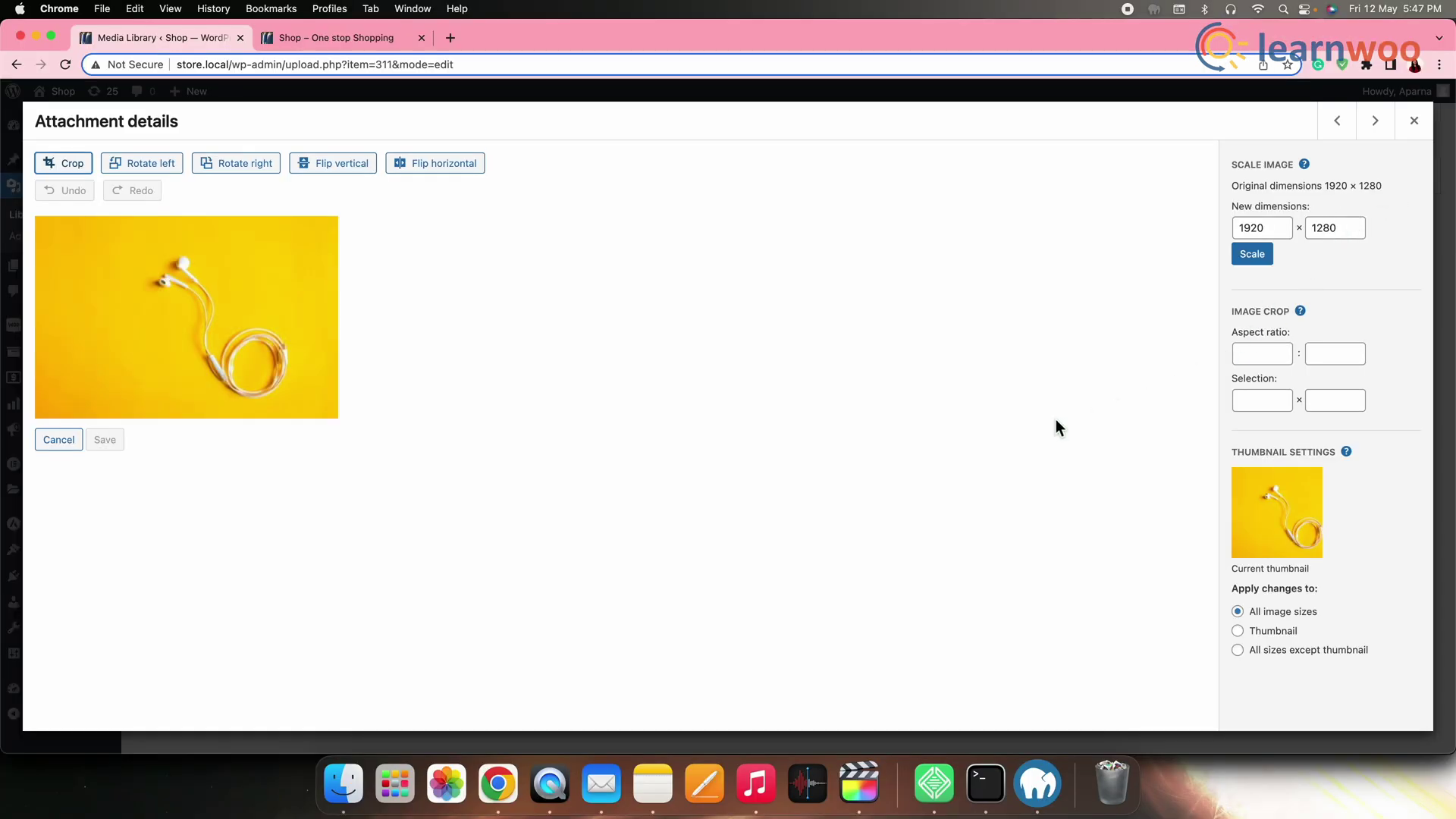
click(383, 39)
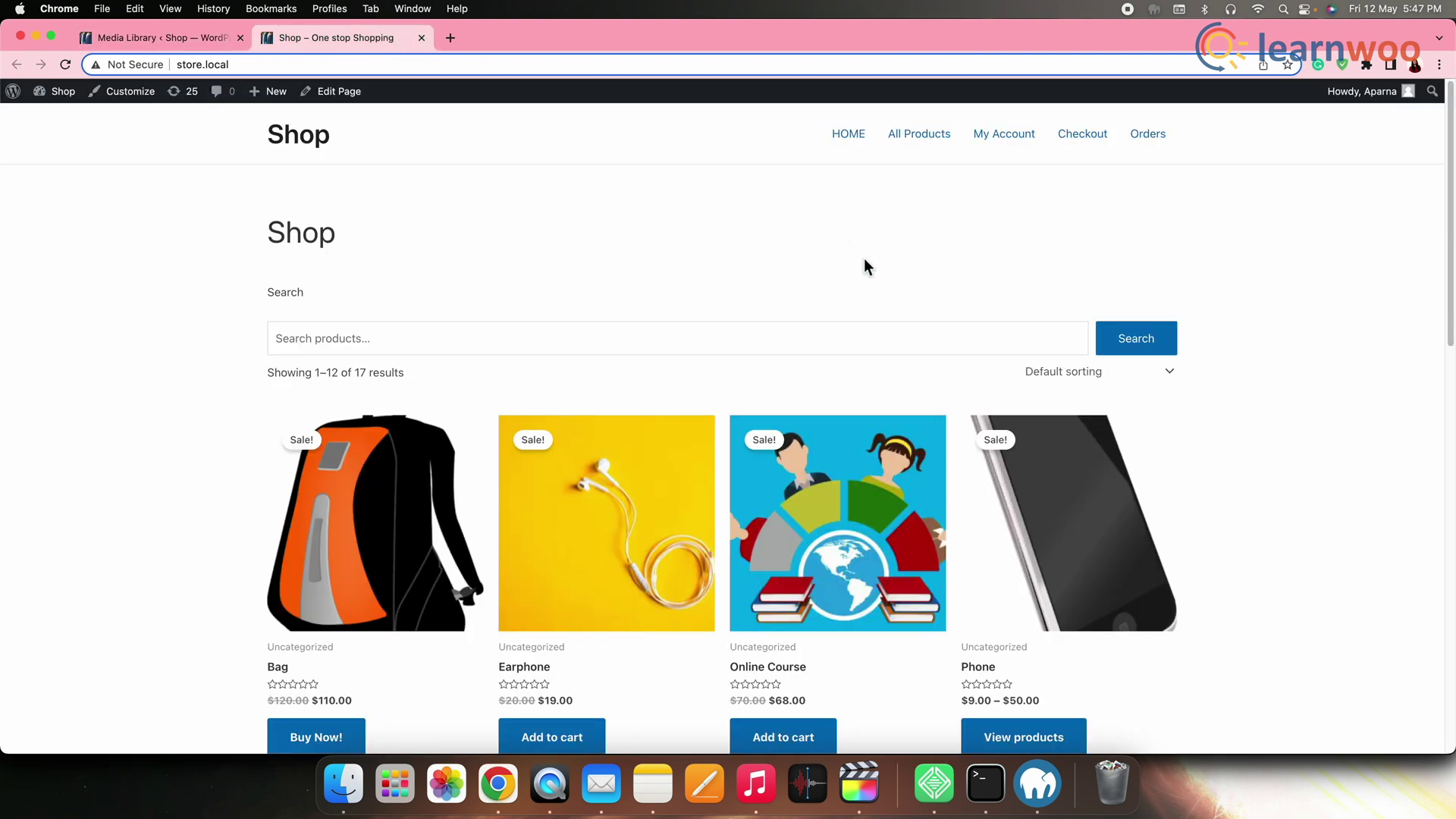
Inspect the Earphone image in DevTools, select header#masthead, then return to the image editor.
right_click(630, 455)
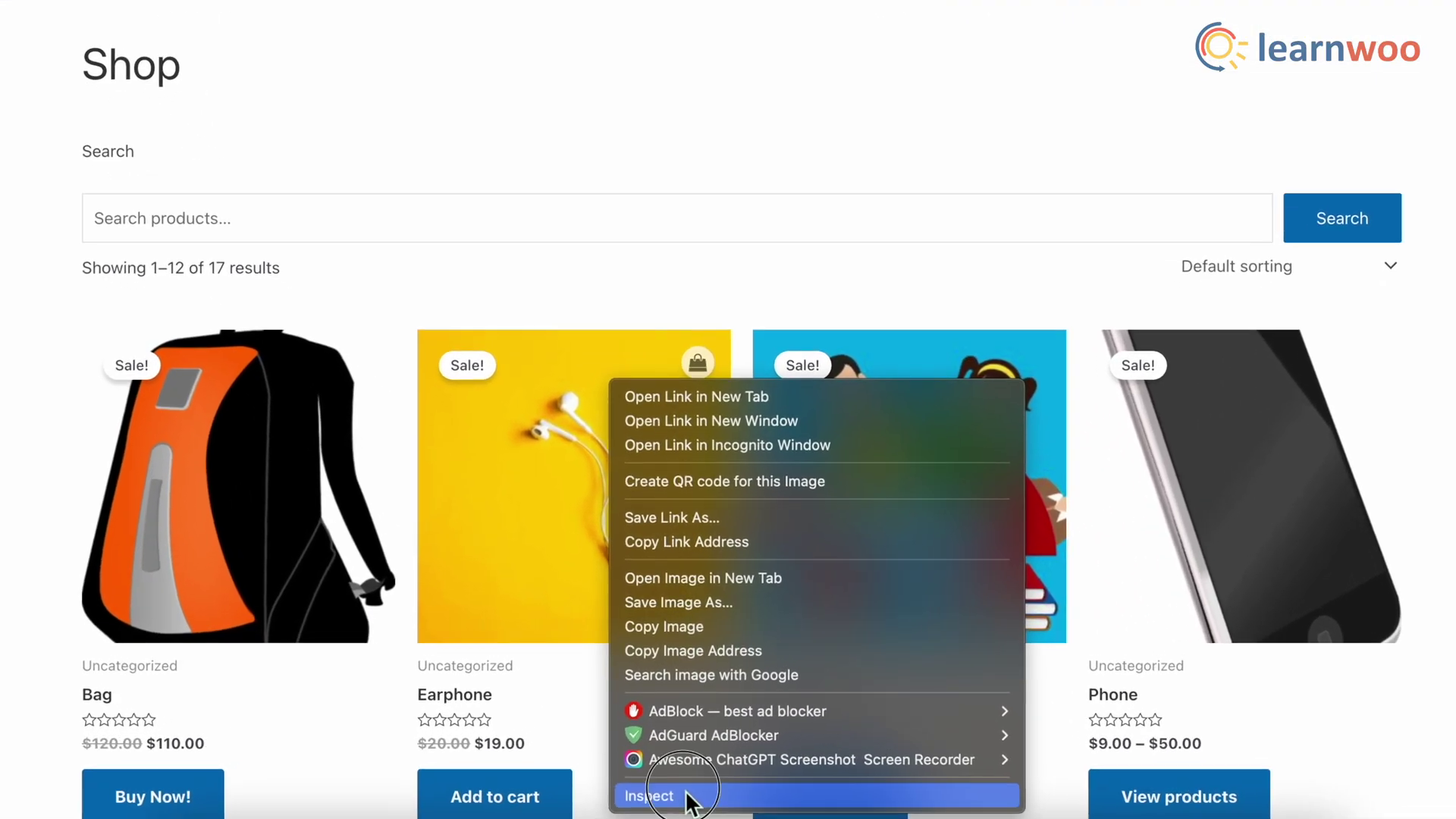
click(653, 761)
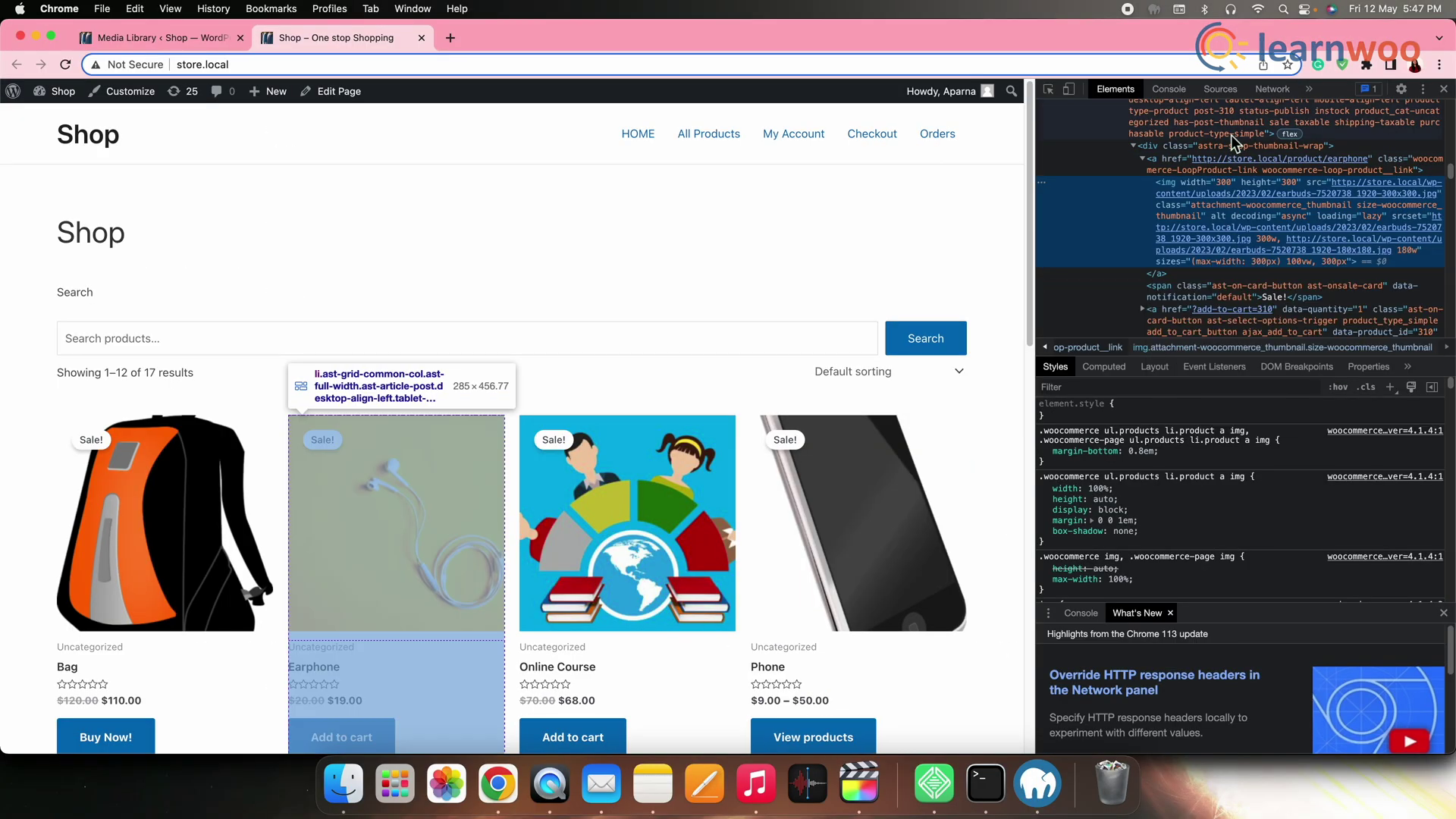
scroll(1207, 134, up, 5)
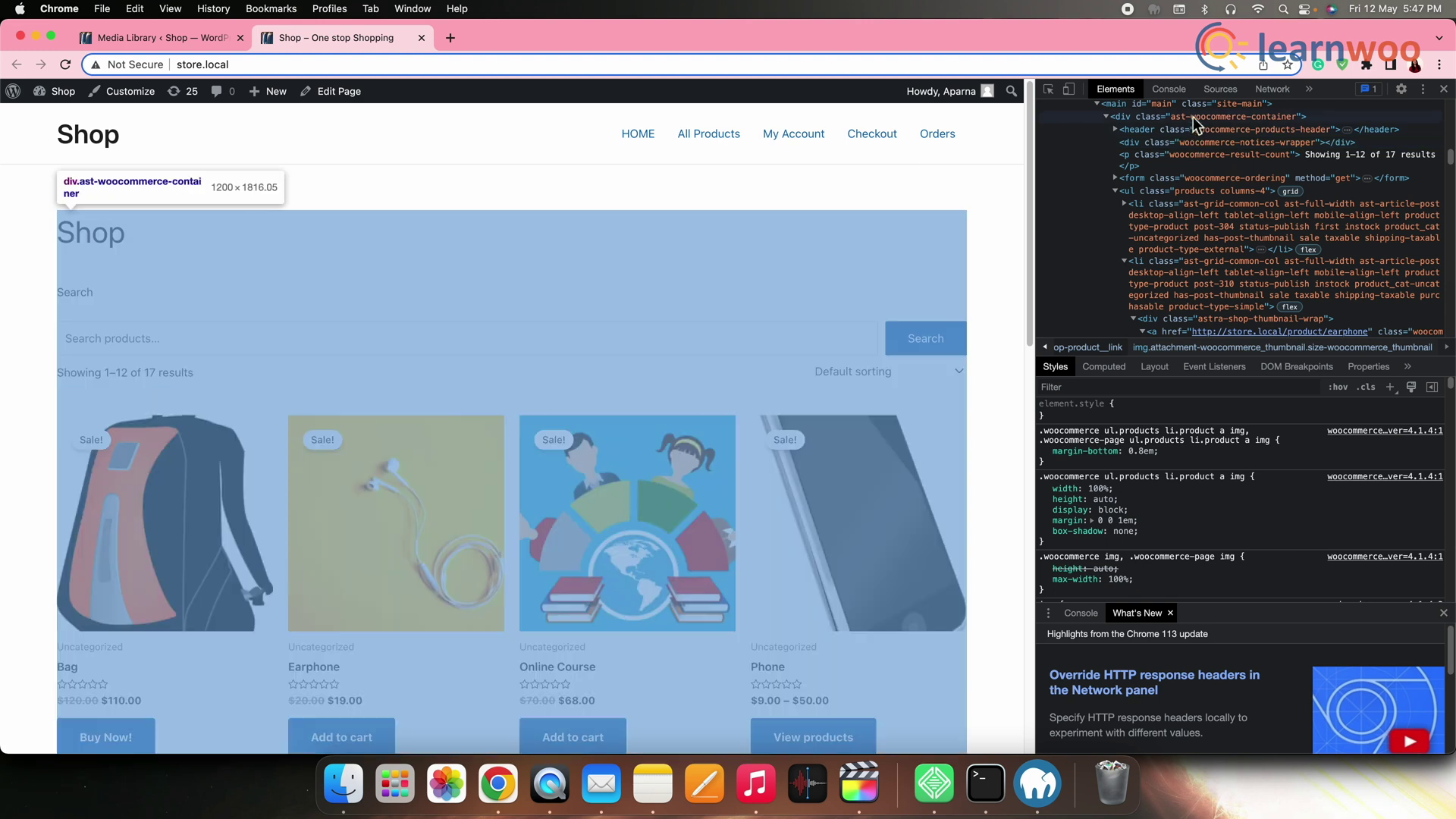
scroll(1193, 112, up, 3)
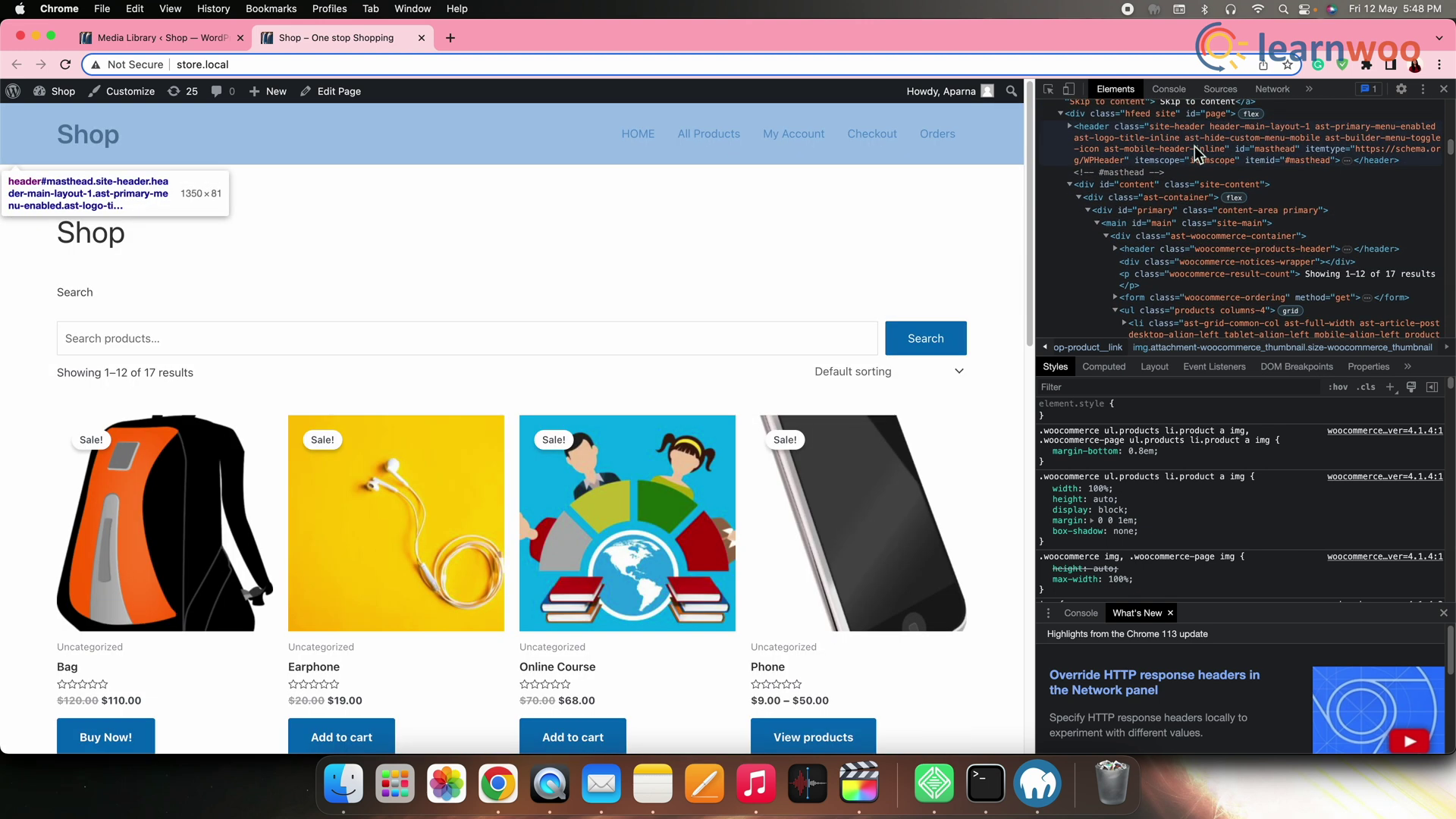
click(1195, 152)
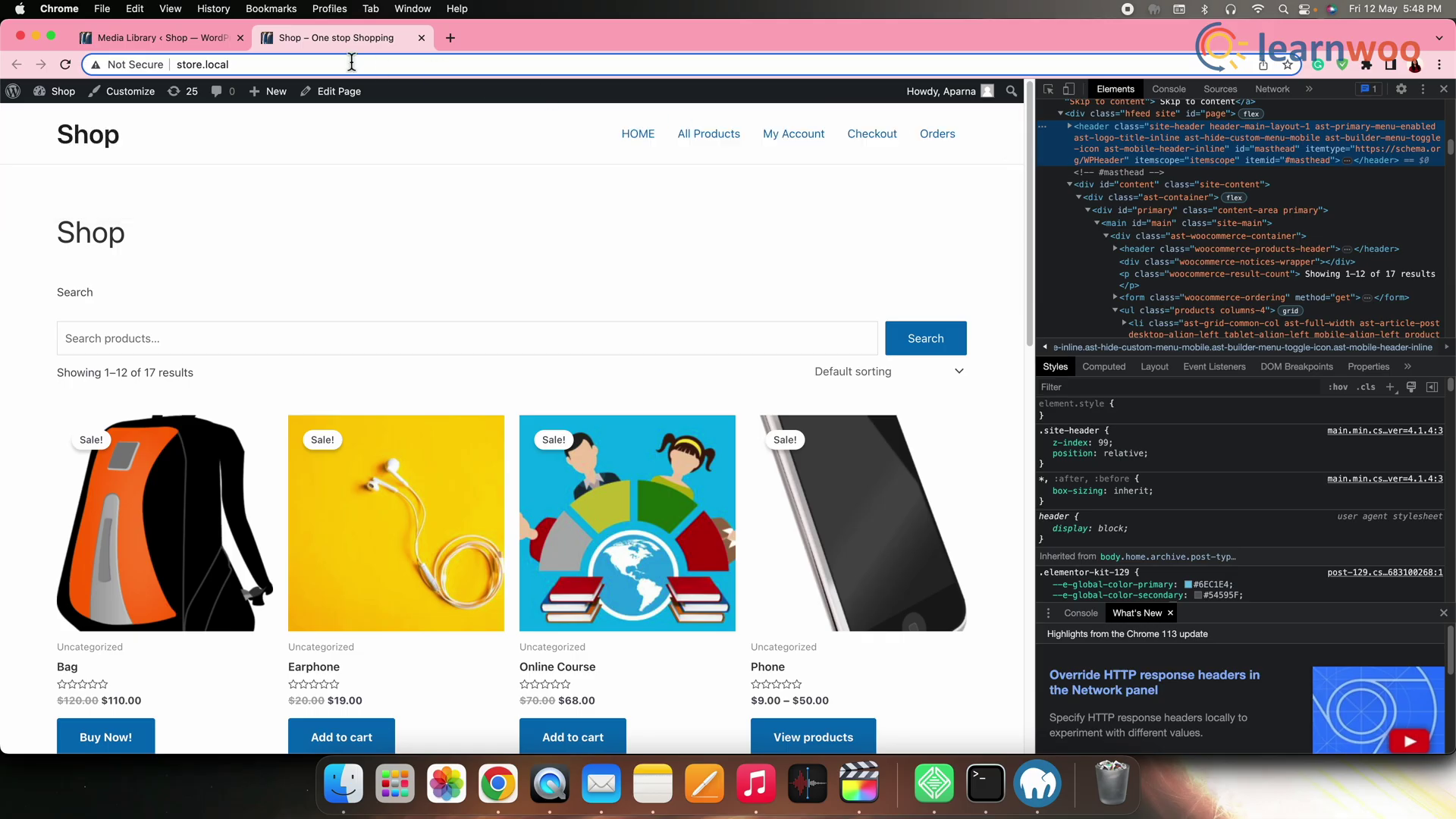
click(209, 40)
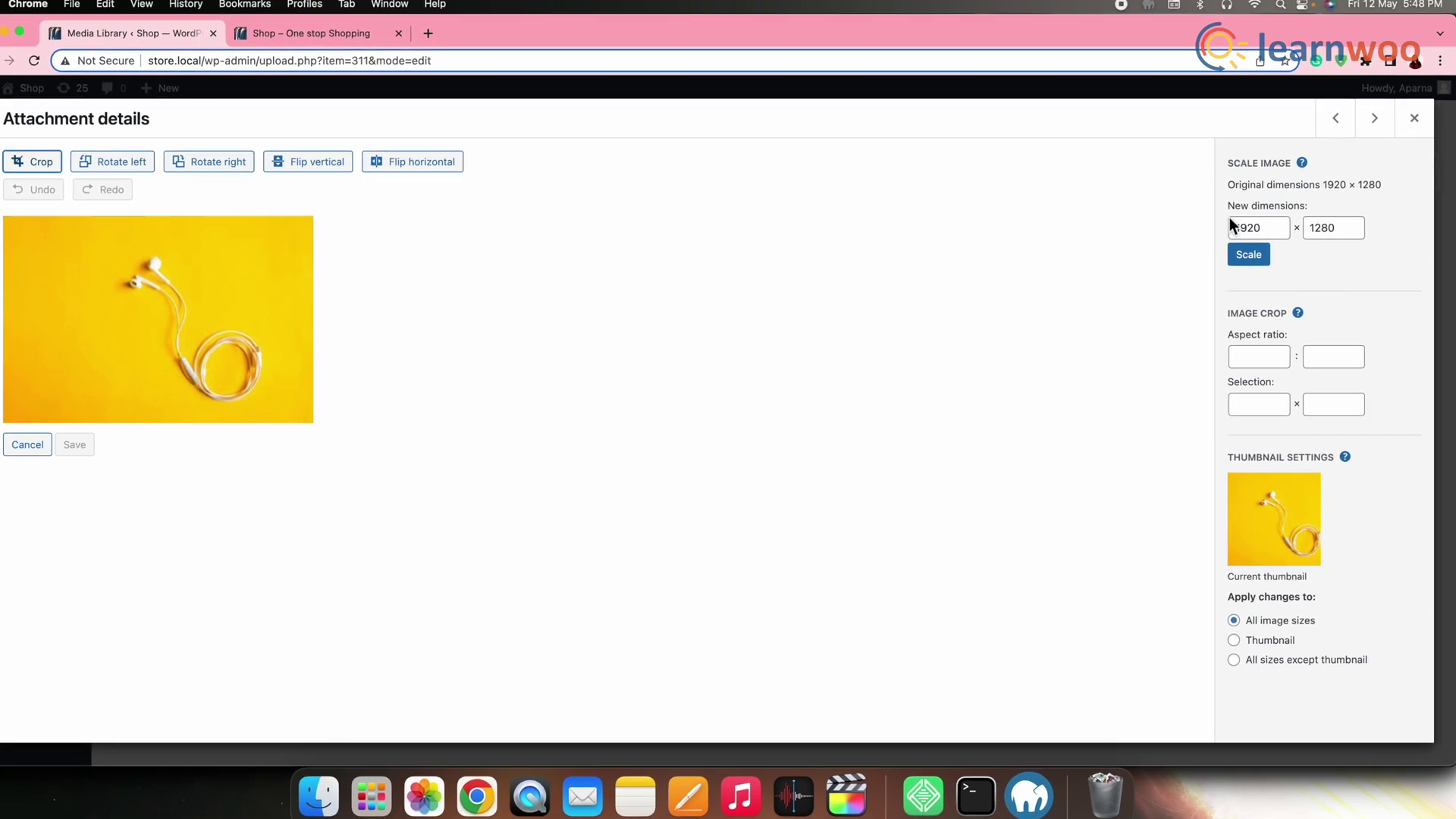
Scale the earbuds image to 1280 × 853 and drag a crop trimming its top-left edges.
double_click(1241, 228)
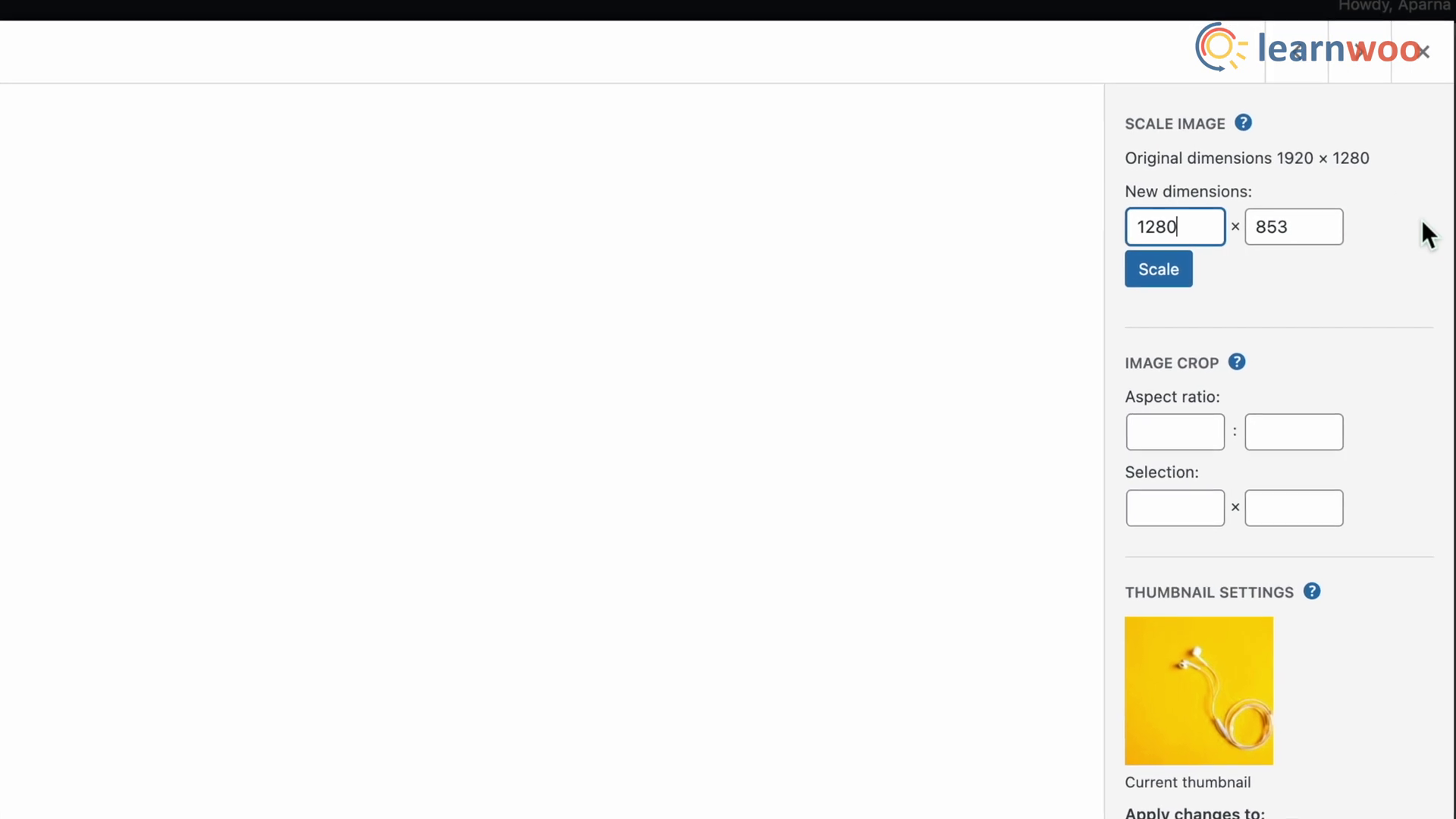
click(1166, 276)
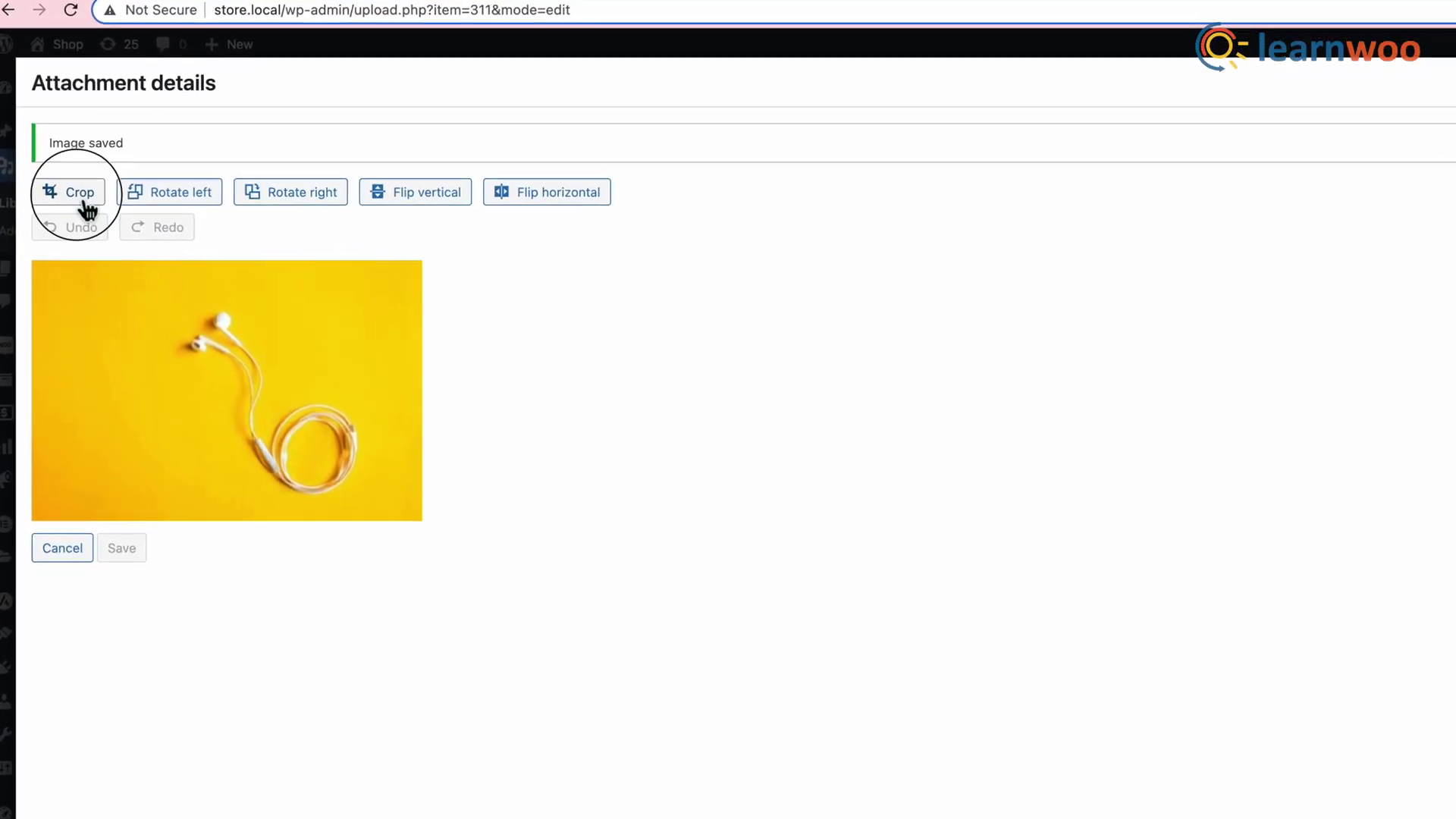
drag(32, 264, 129, 302)
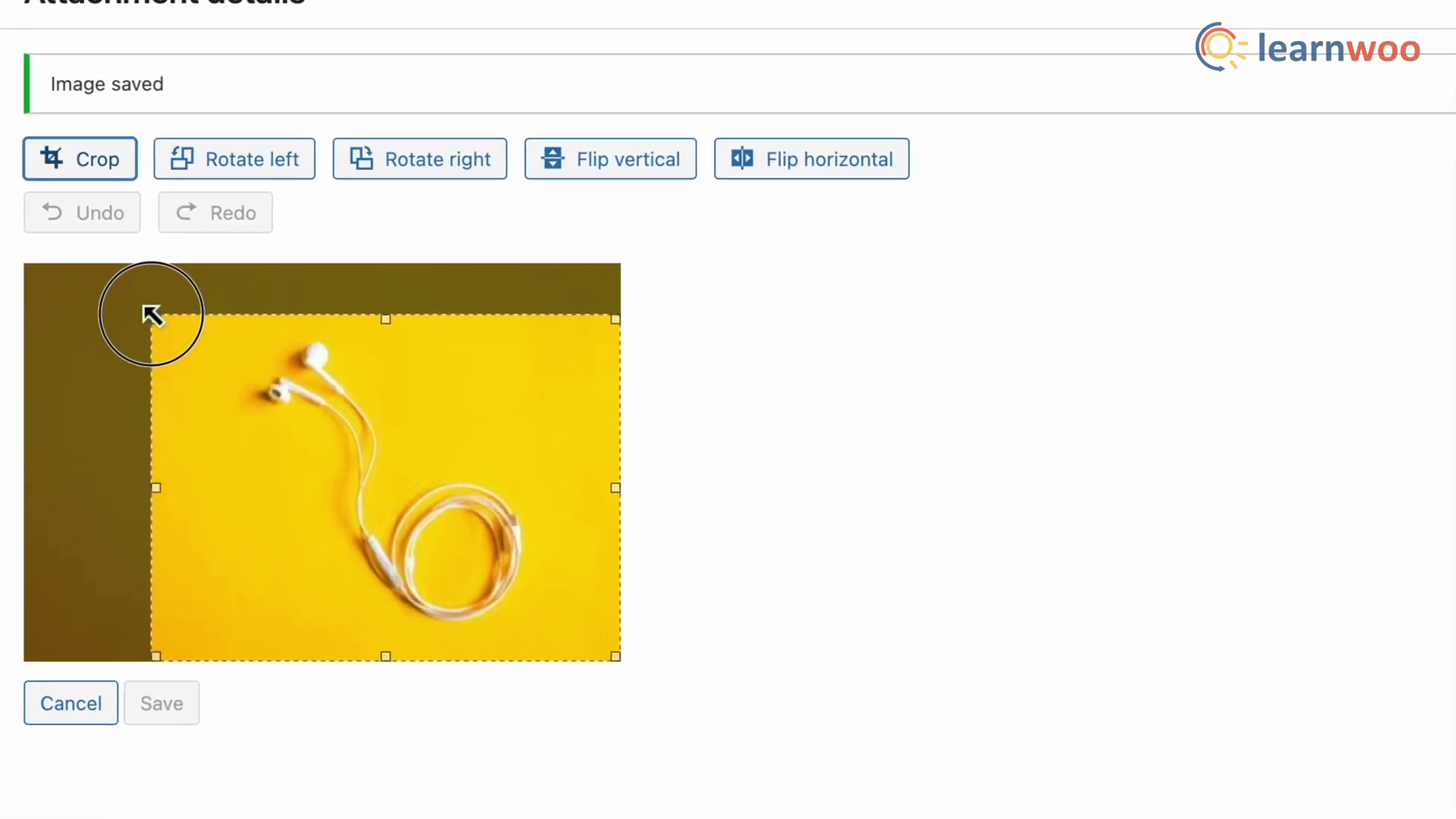